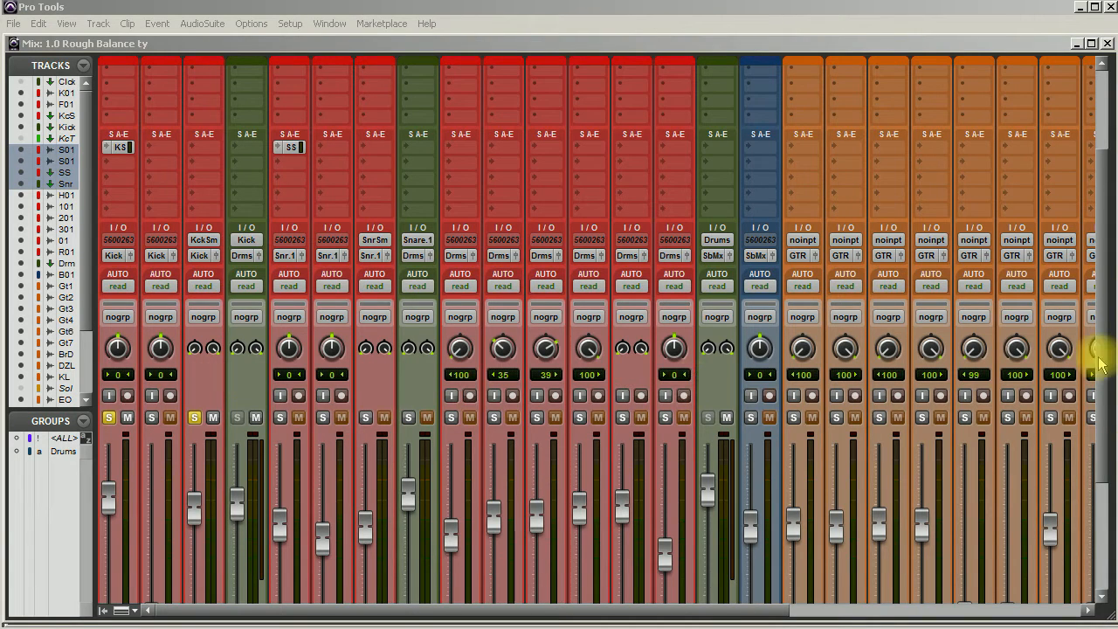
Step: Compare the kick with and without its sample track by turning the KckS solo off and back on
drag(1098, 349, 1097, 439)
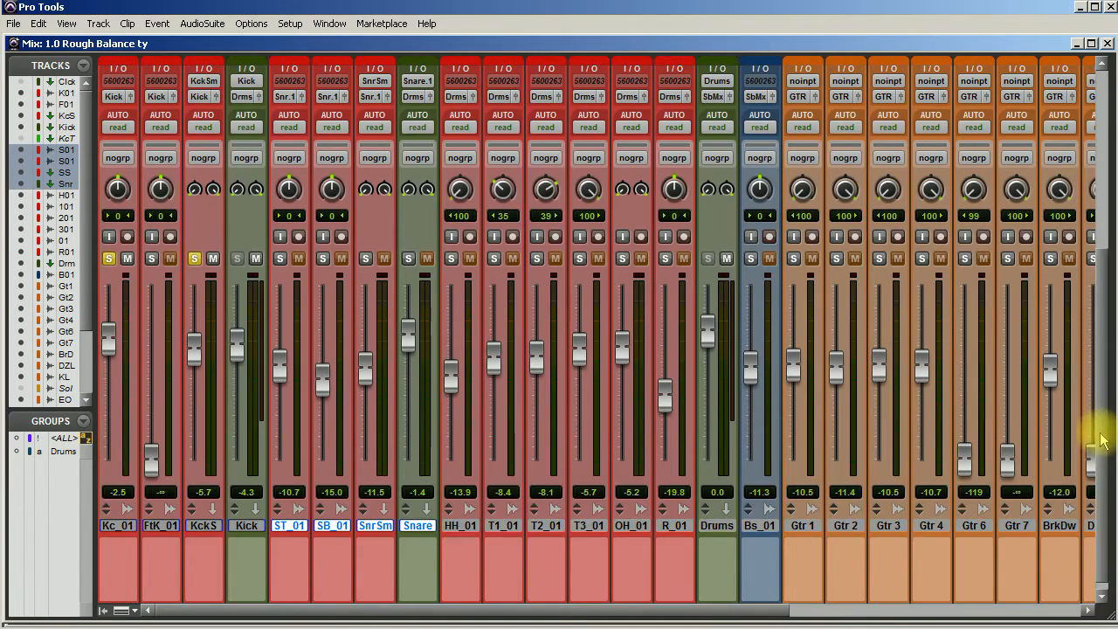
click(121, 527)
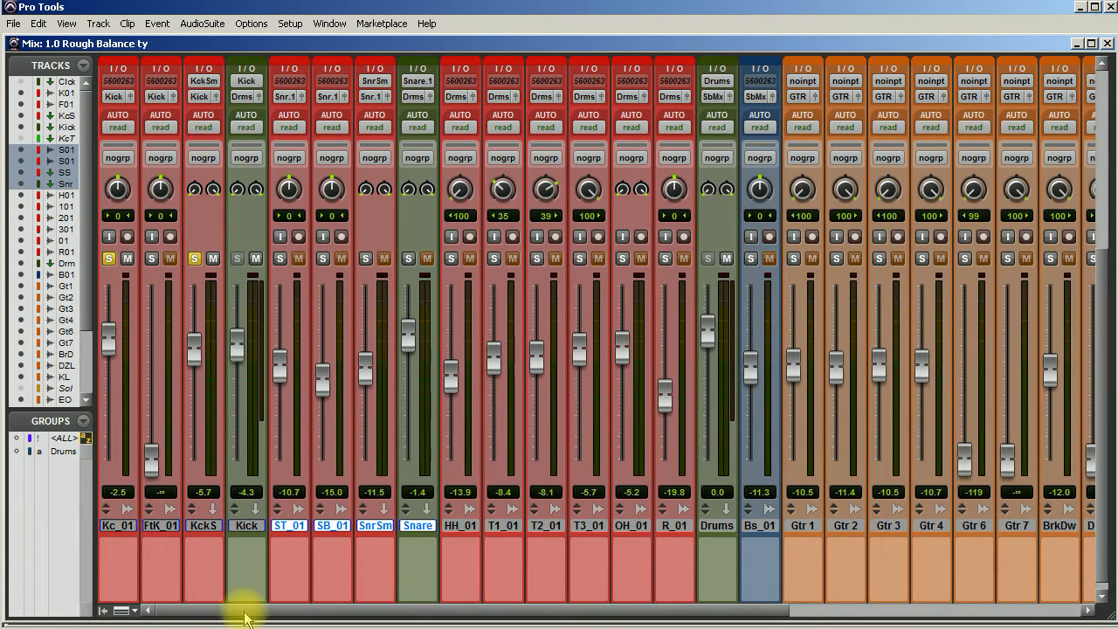
scroll(242, 617, up, 3)
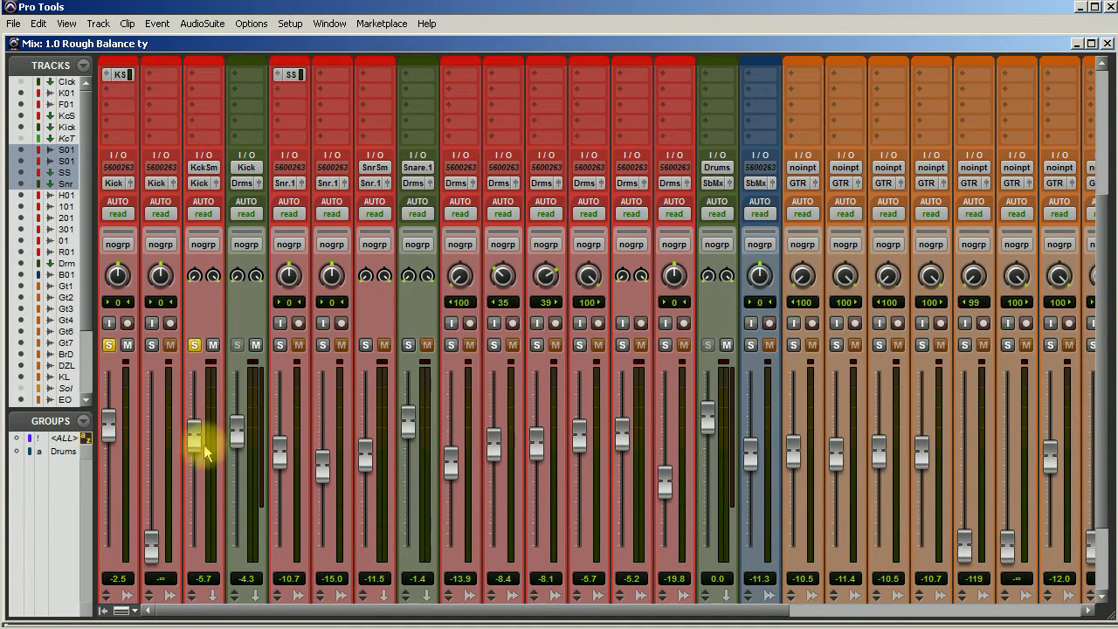
scroll(205, 446, up, 3)
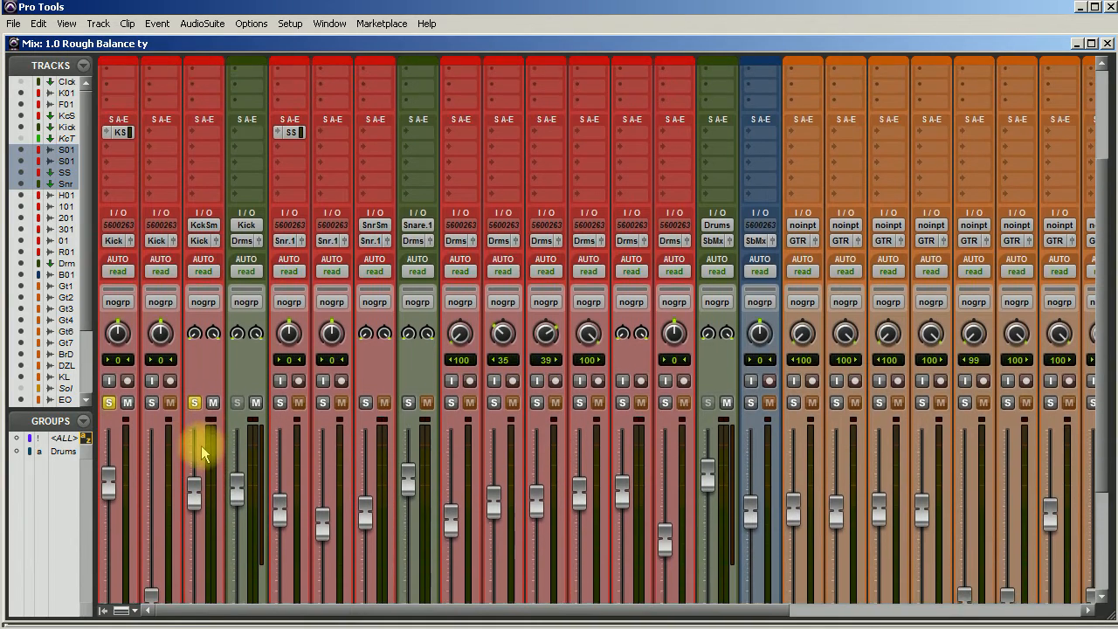
scroll(204, 448, down, 2)
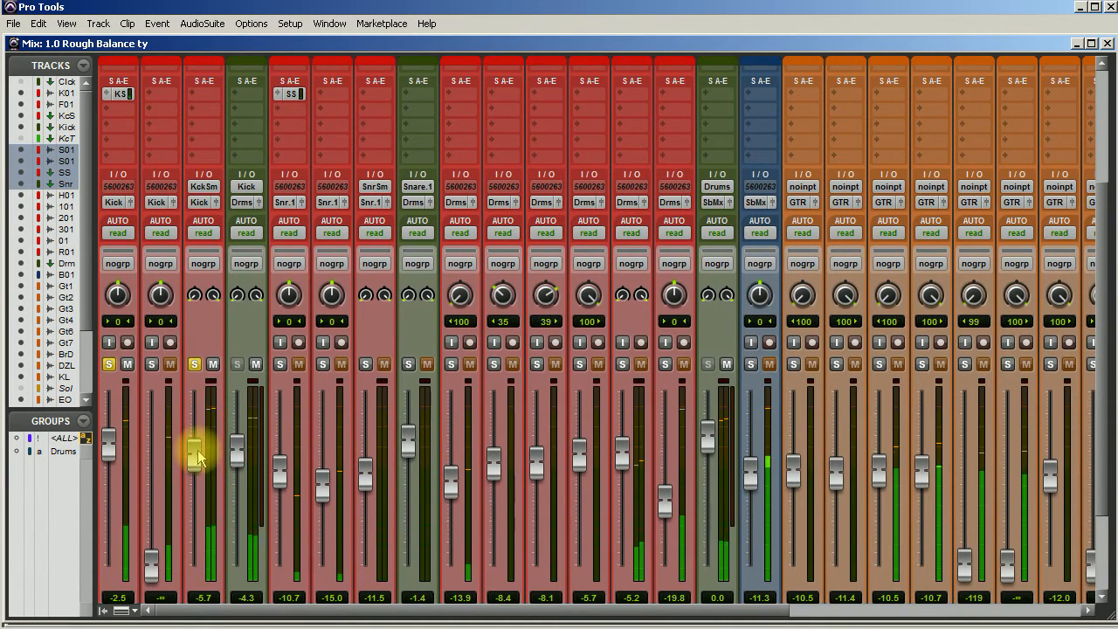
click(194, 366)
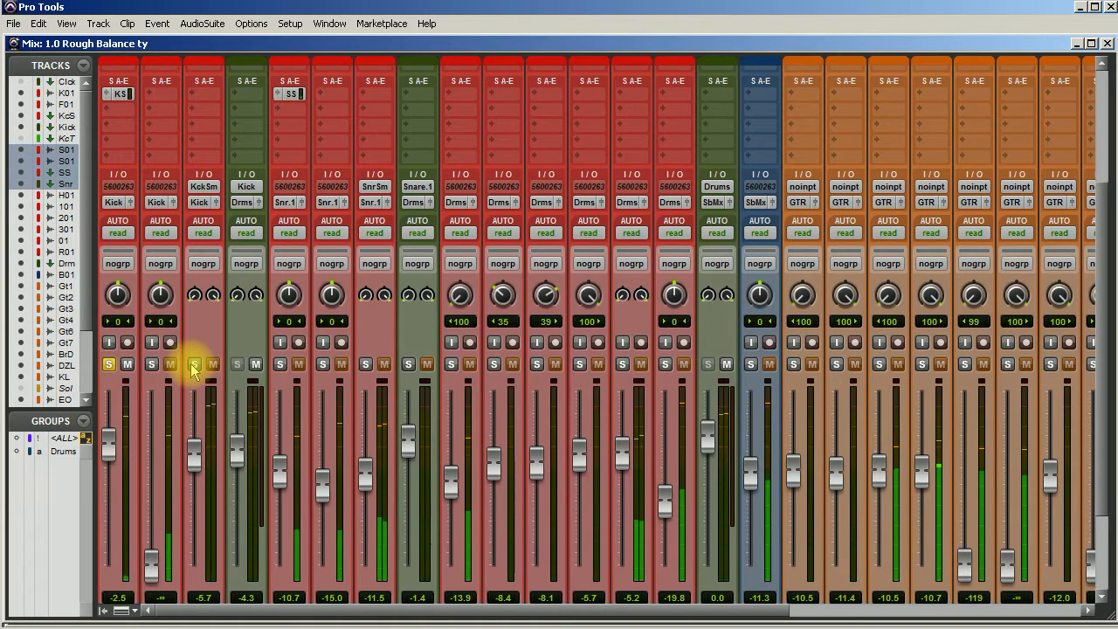
click(194, 365)
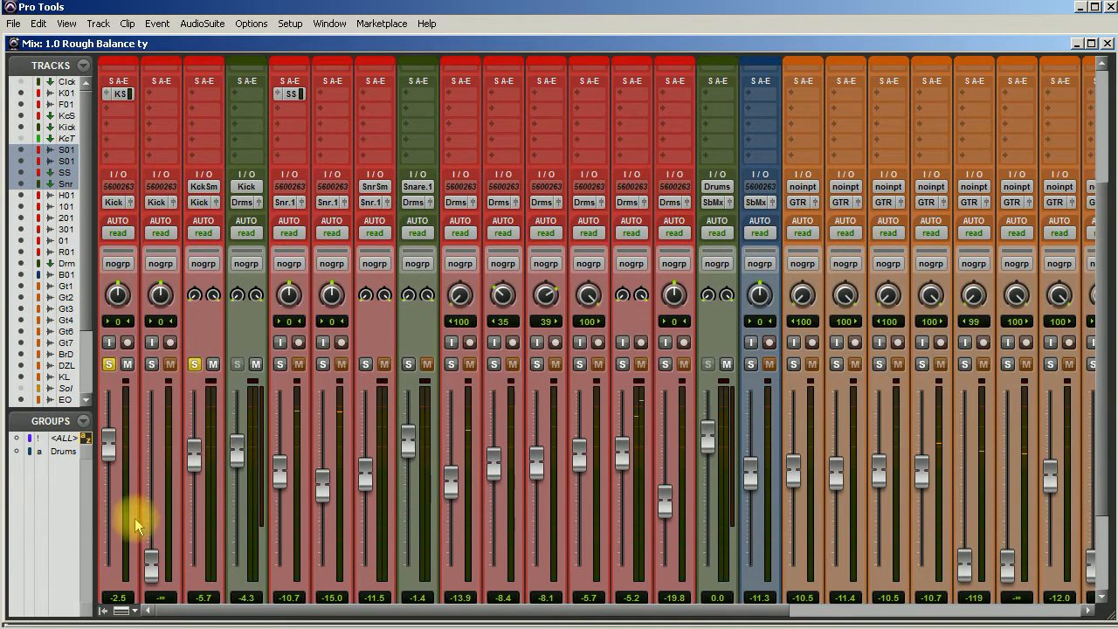
Step: Select the Kick aux track and take its Dyn3 Expander/Gate insert out of bypass
scroll(137, 515, down, 3)
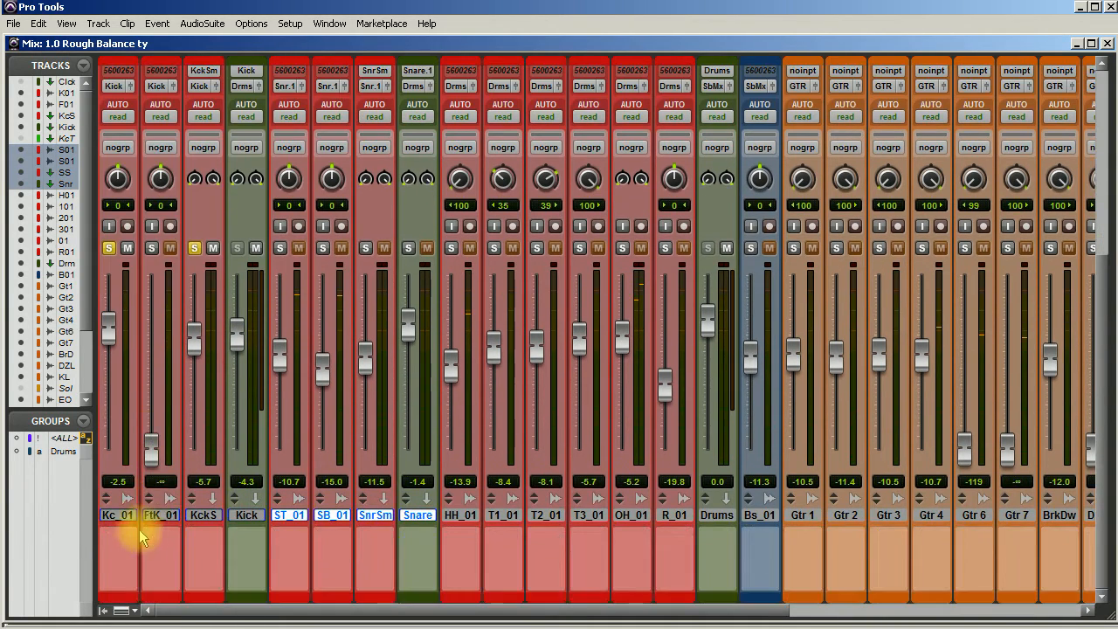
click(249, 515)
scroll(200, 579, up, 3)
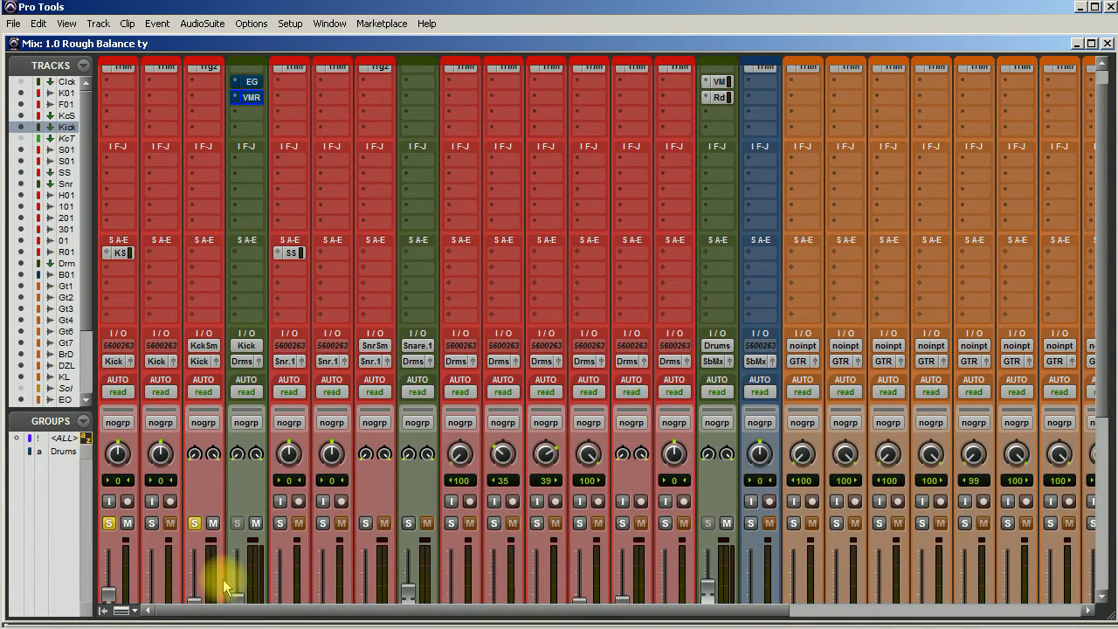
scroll(219, 576, up, 1)
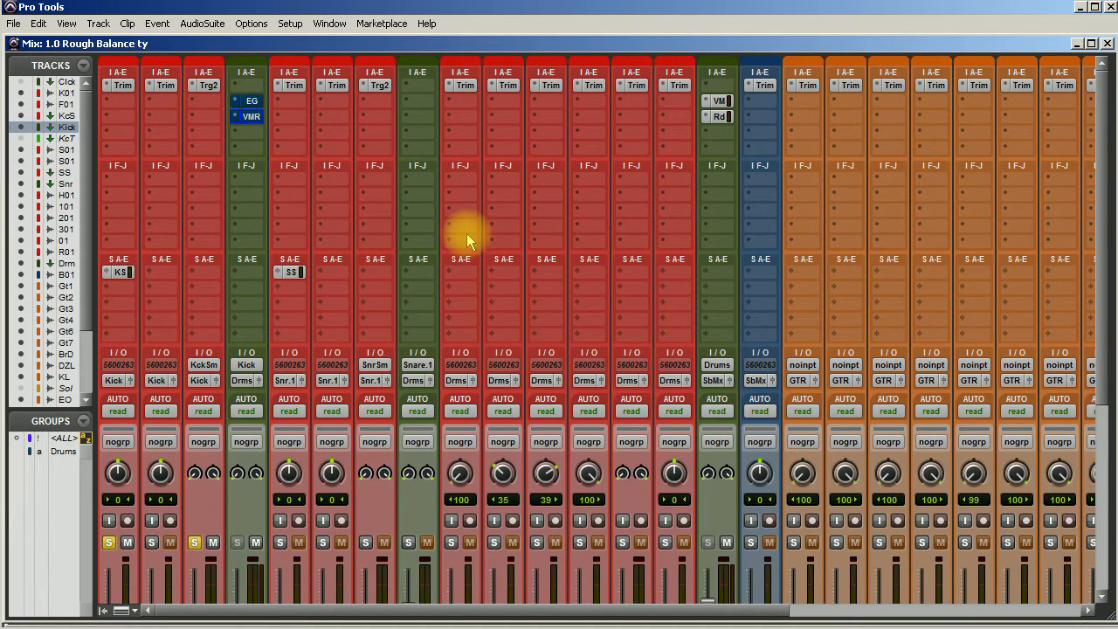
scroll(466, 240, down, 1)
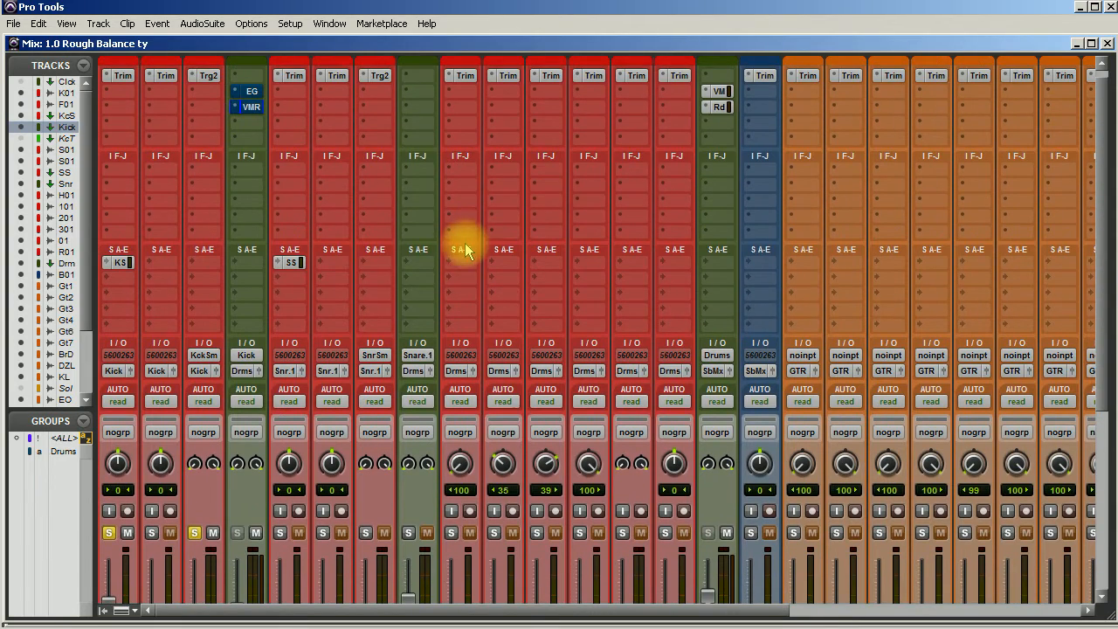
scroll(323, 349, down, 1)
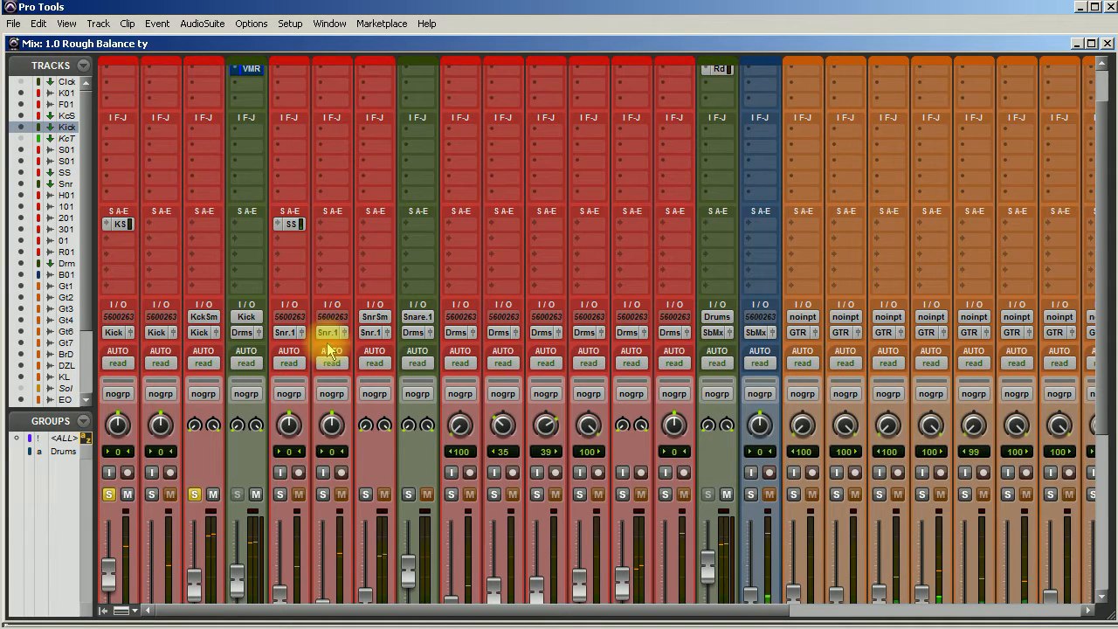
scroll(328, 350, up, 2)
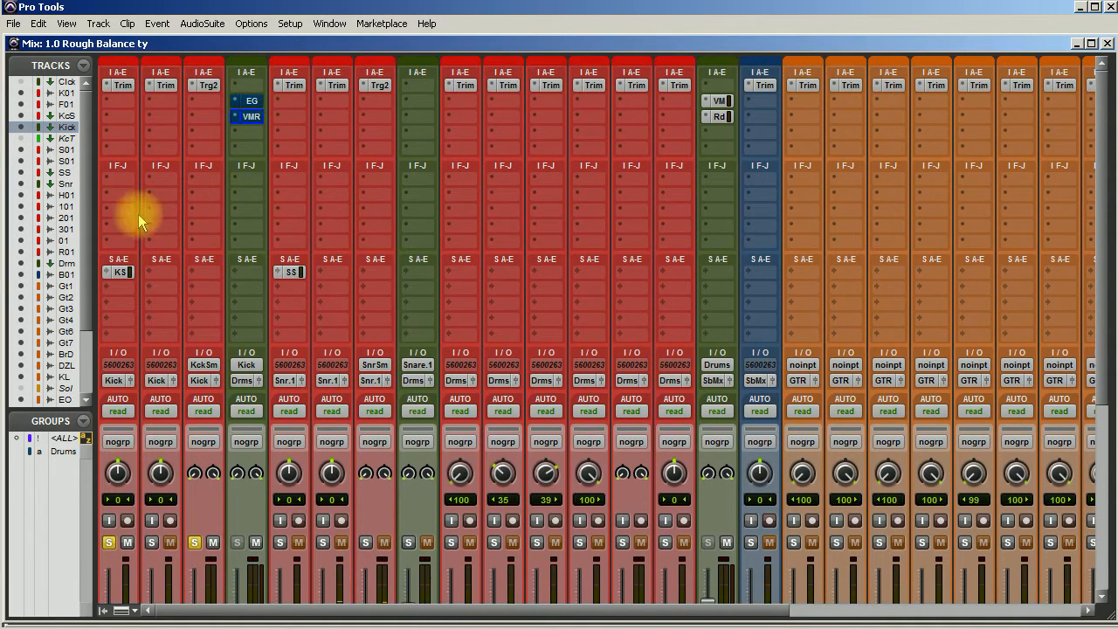
click(249, 103)
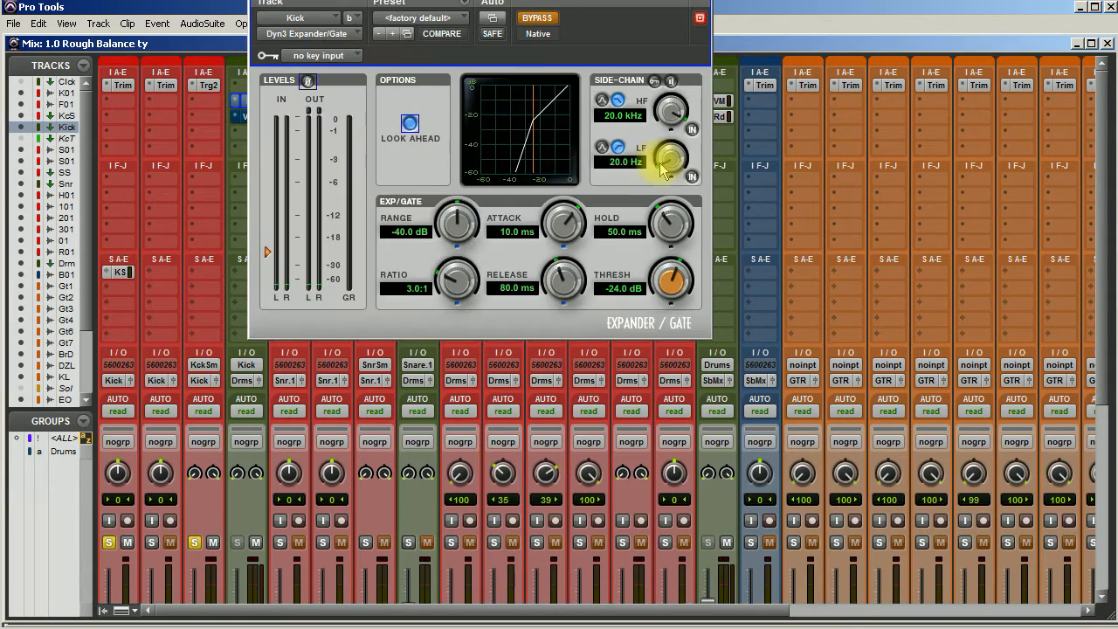
drag(535, 0, 607, 103)
click(617, 136)
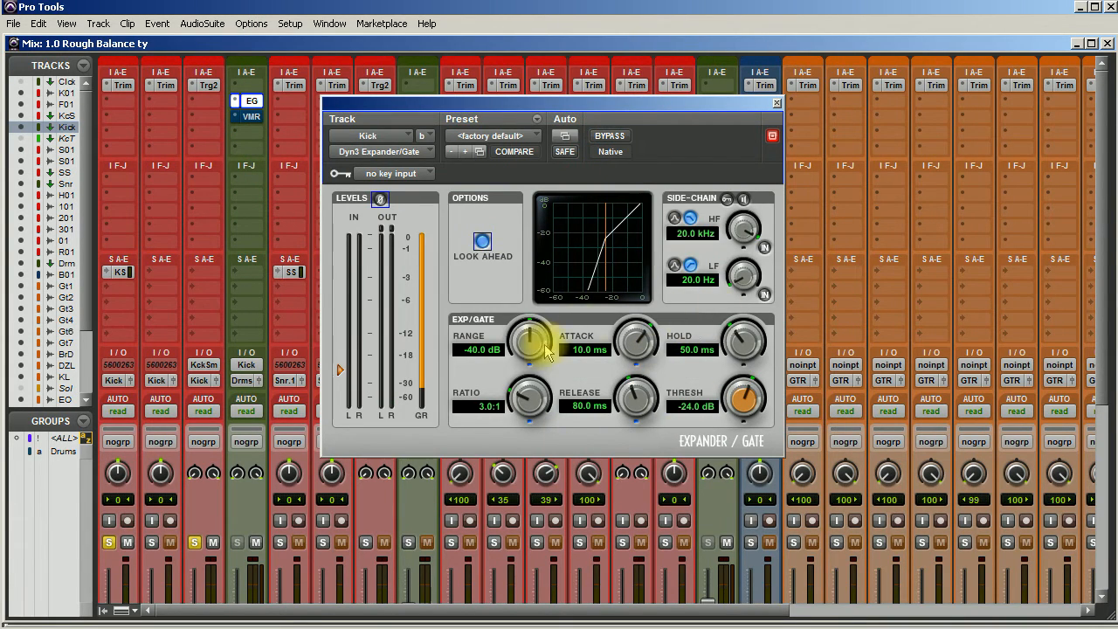
Step: Set the Kick gate's attack to 10.0 µs, release to 72.4 ms and threshold to -25.5 dB, and close the plugin
drag(646, 336, 615, 513)
drag(635, 401, 630, 428)
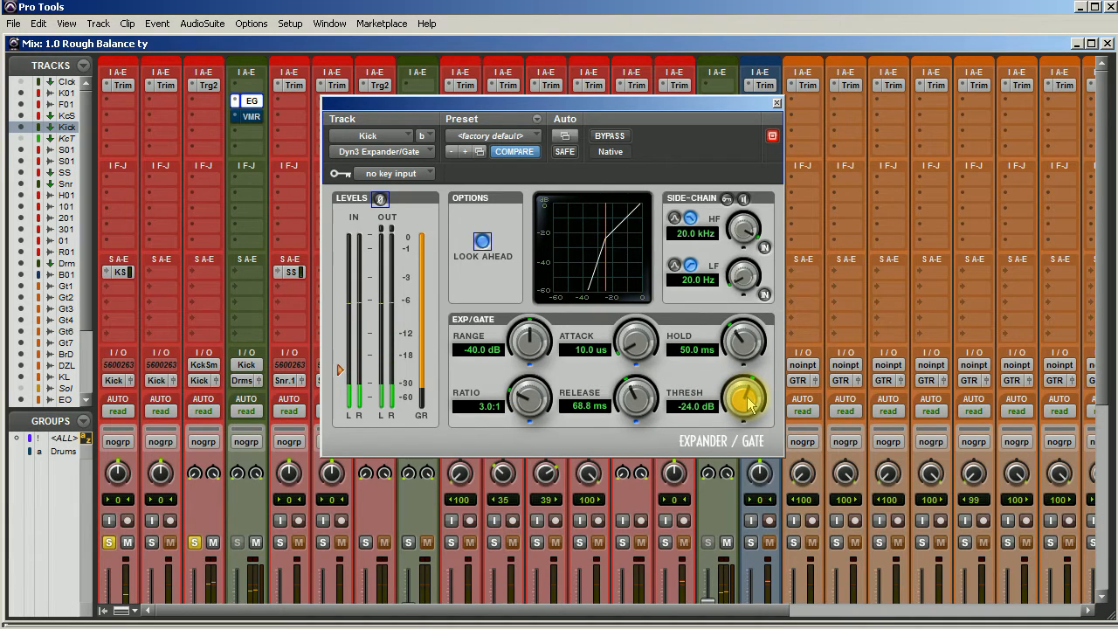
drag(636, 398, 642, 368)
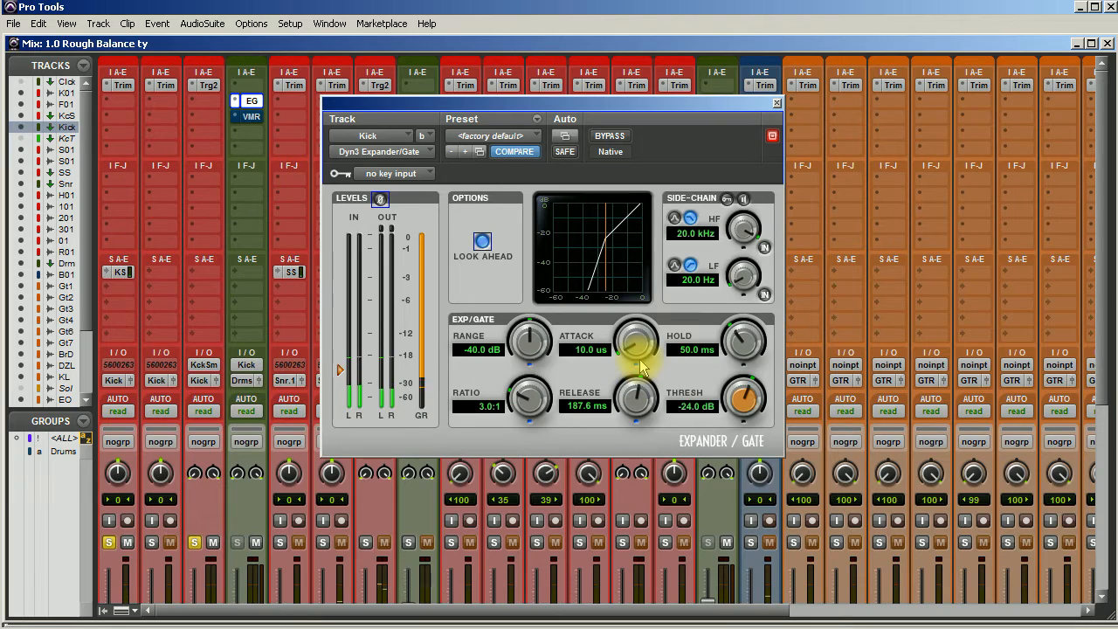
drag(741, 394, 745, 428)
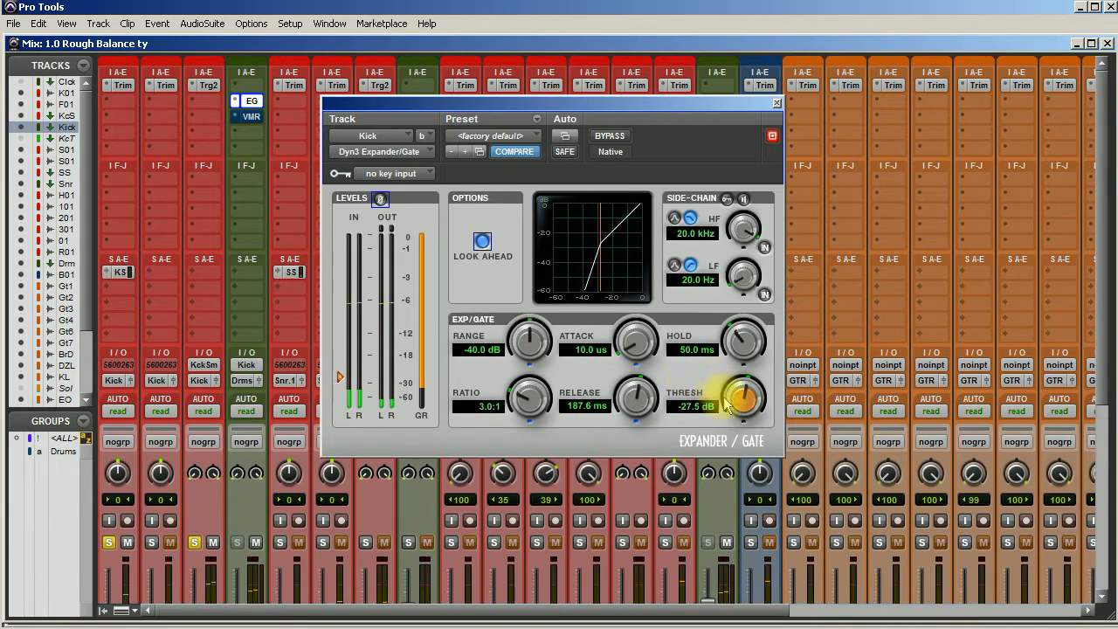
drag(637, 395, 620, 454)
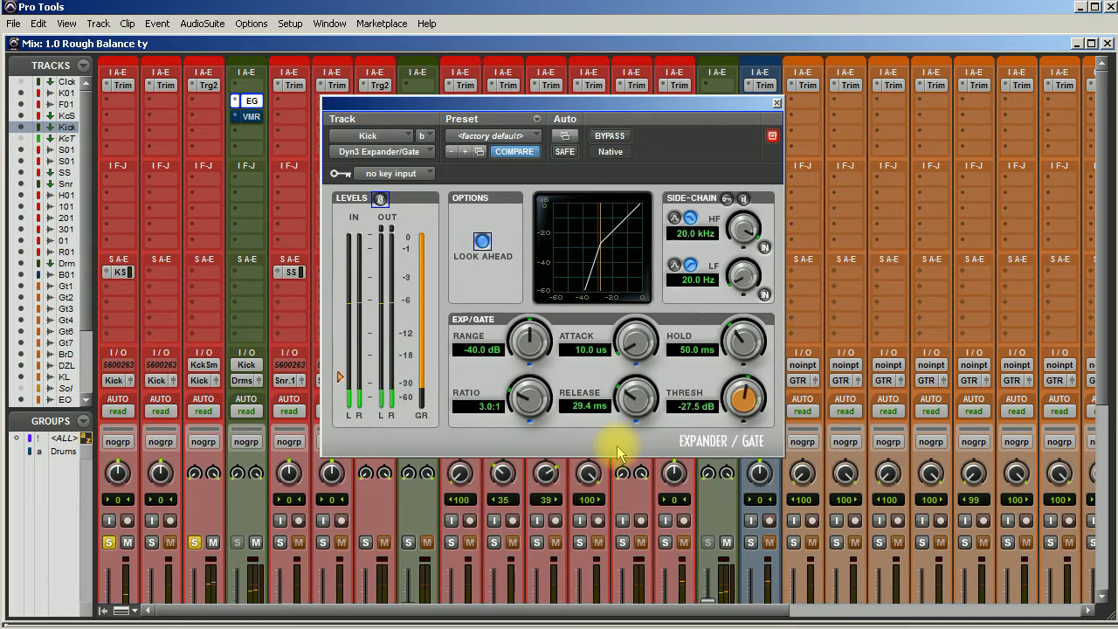
mouse_move(744, 400)
mouse_down()
mouse_move(743, 382)
mouse_move(741, 394)
mouse_up()
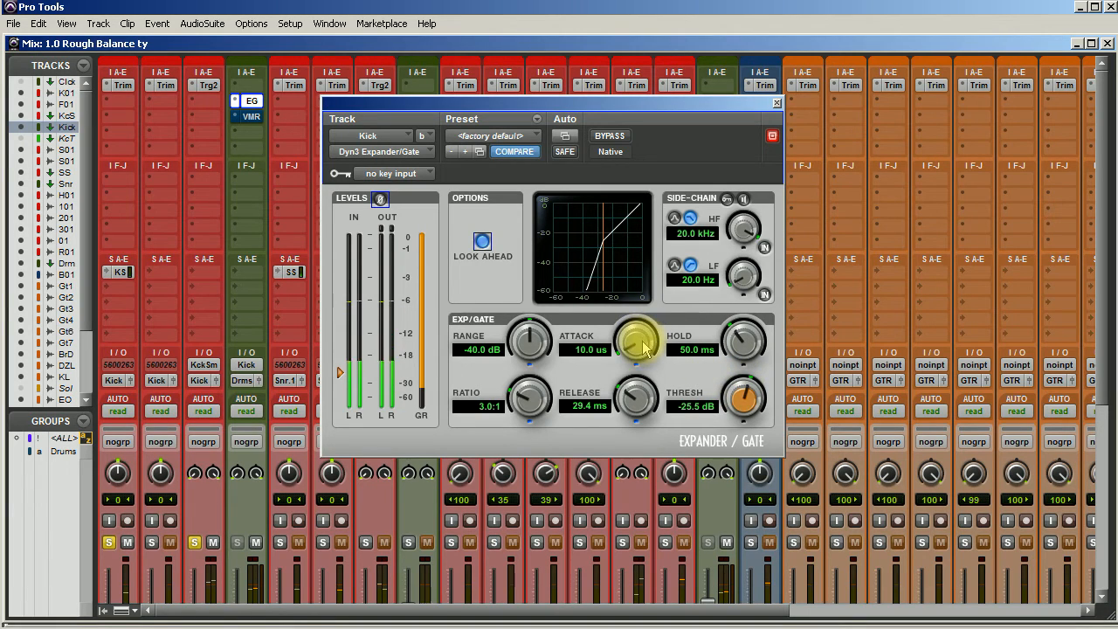
drag(635, 392, 633, 371)
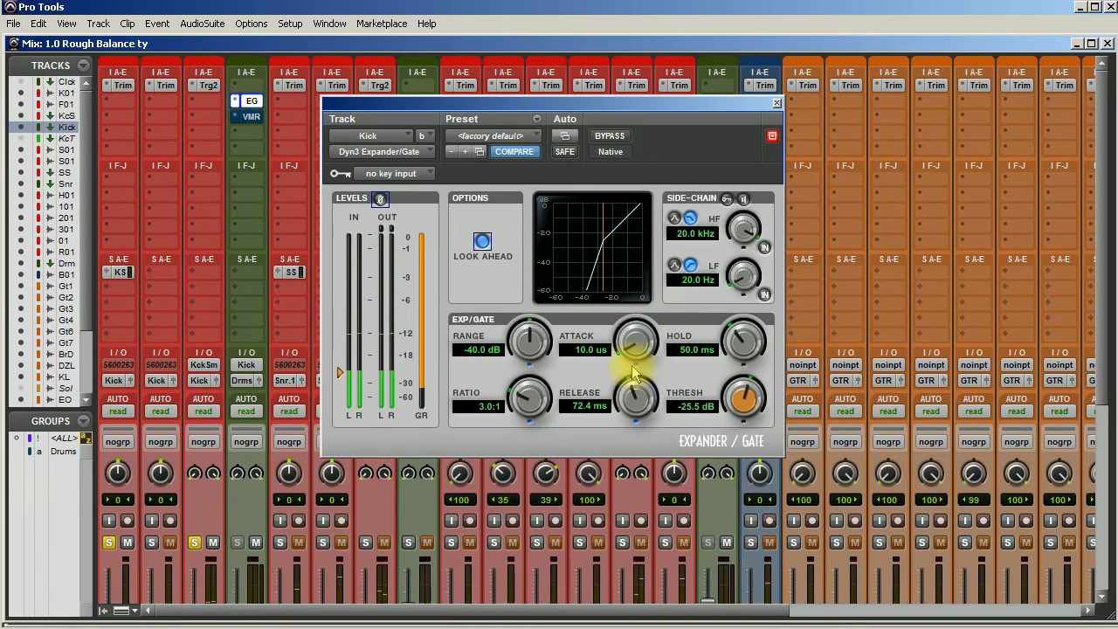
click(778, 101)
Step: Open the Kick track's Virtual Mix Rack insert and take it out of bypass
click(250, 116)
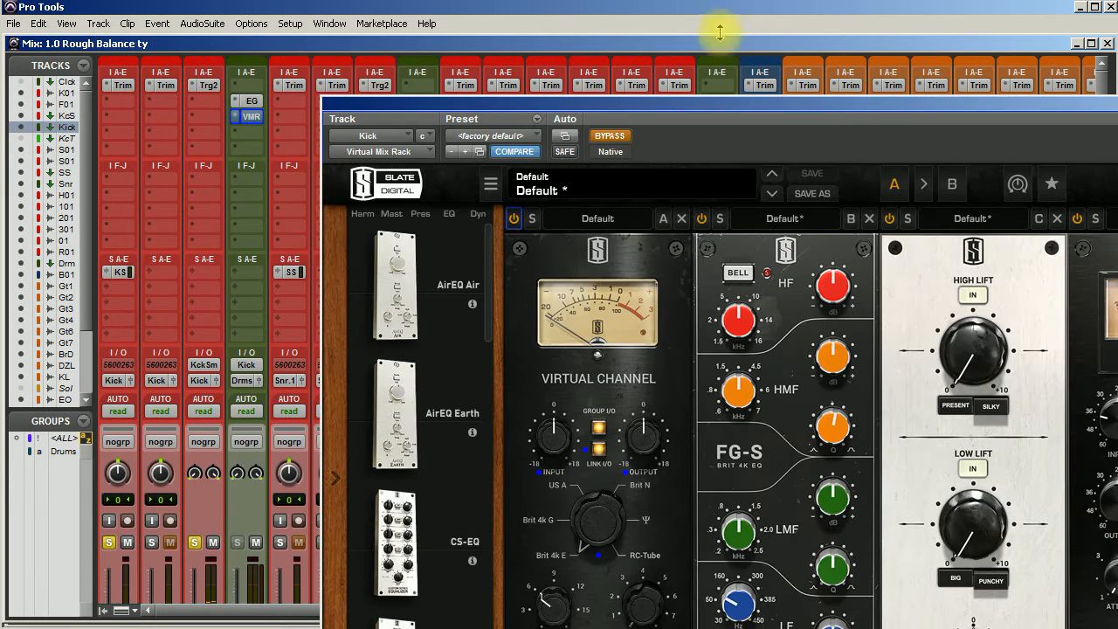
click(799, 103)
drag(624, 101, 606, 12)
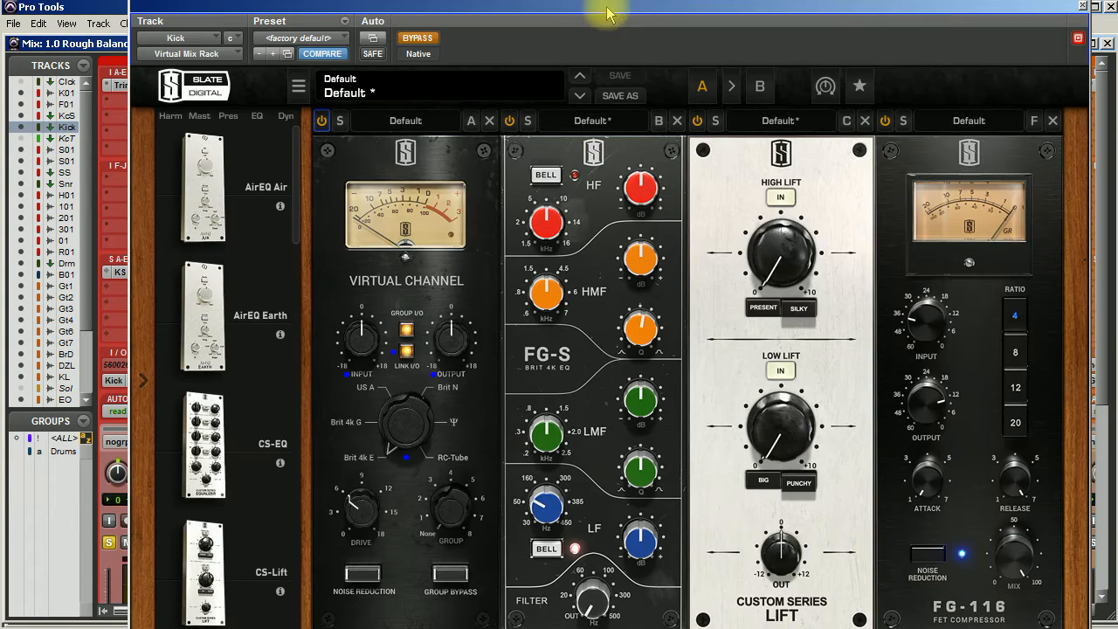
mouse_move(793, 244)
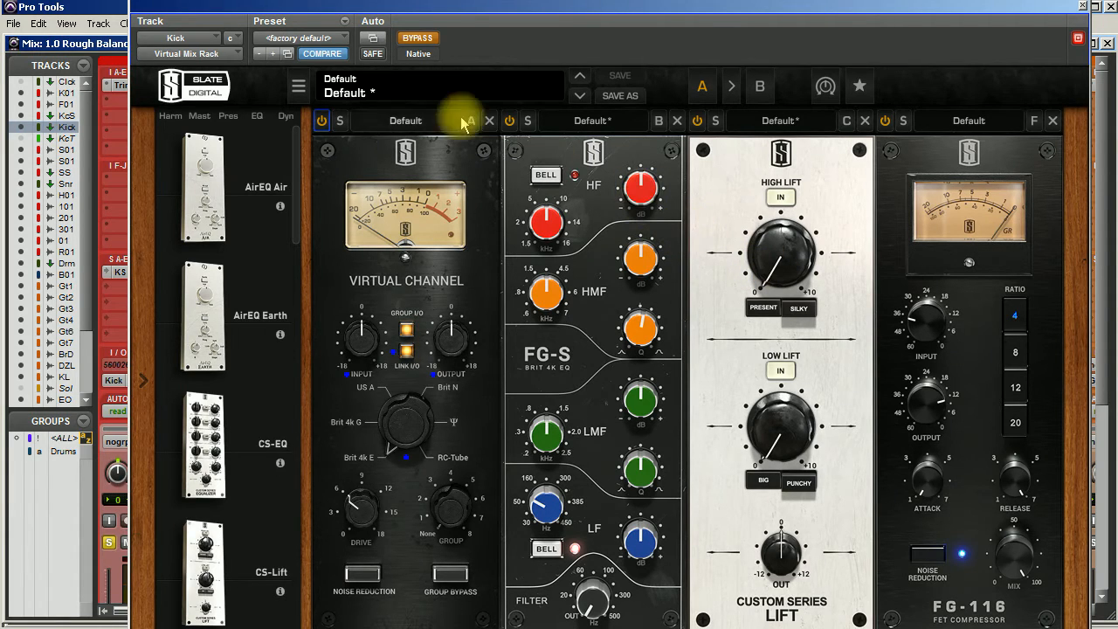
click(419, 44)
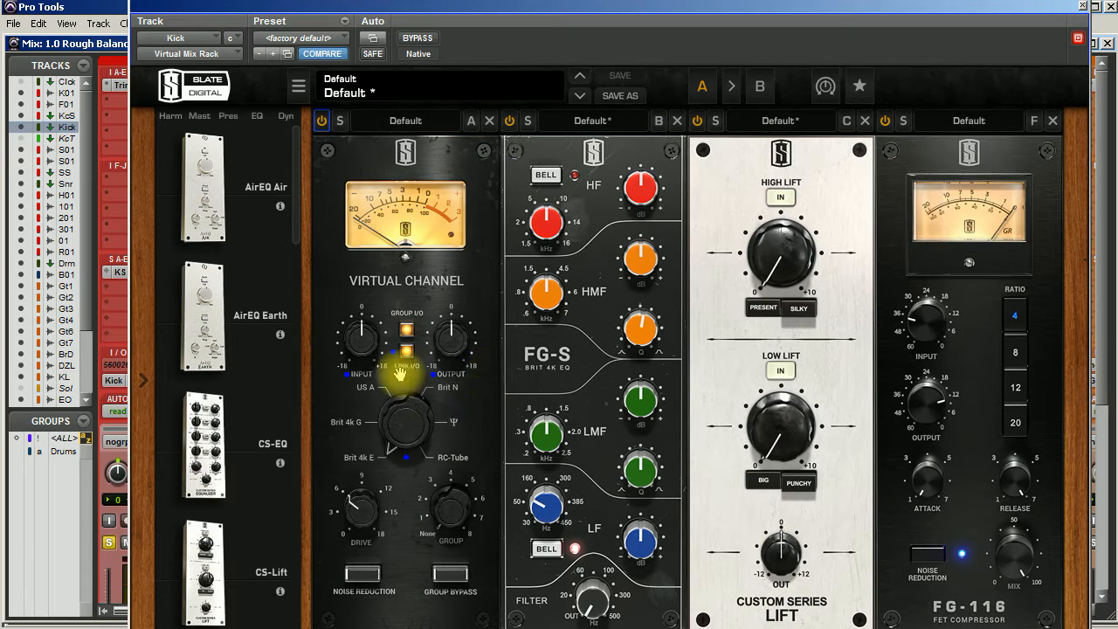
Step: Set the Virtual Channel module to the Brit N console with noise reduction on and slightly more drive
click(363, 574)
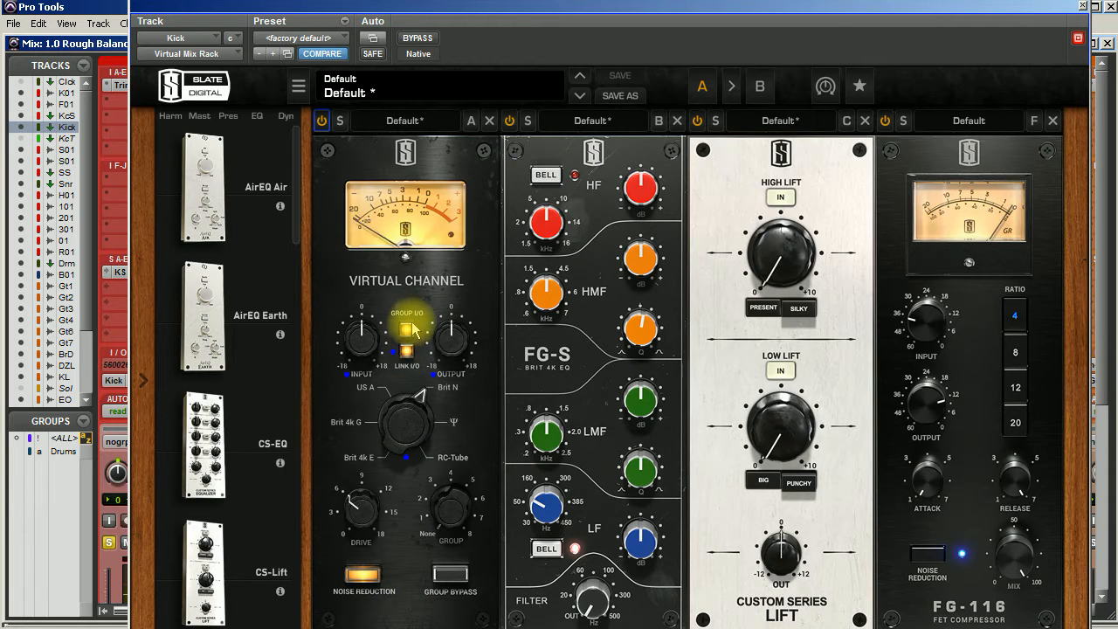
drag(342, 531, 362, 472)
click(387, 441)
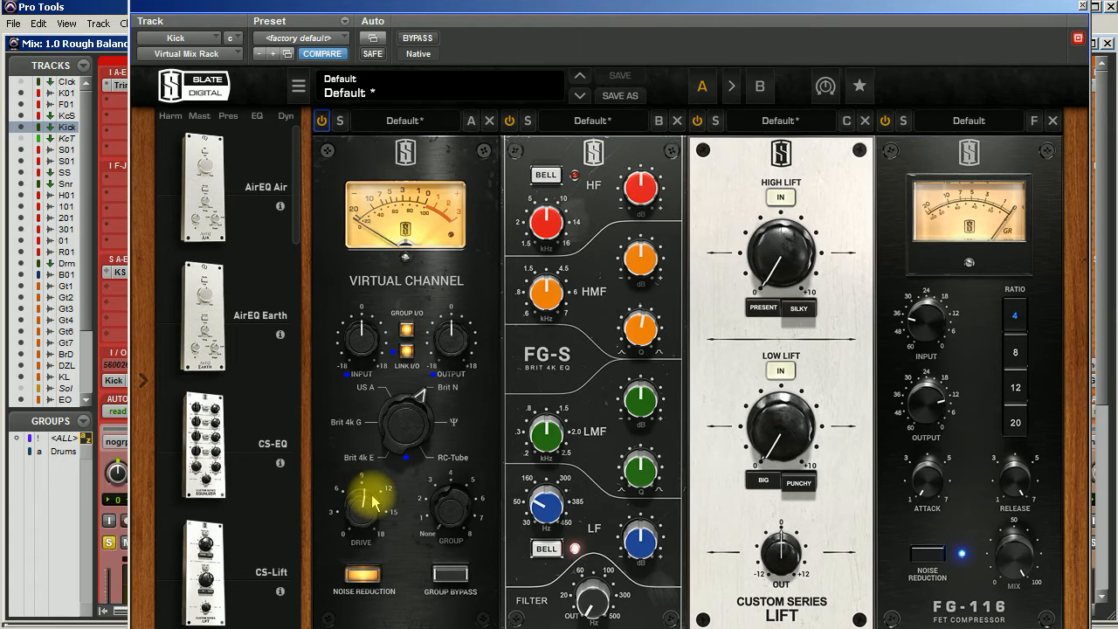
drag(371, 501, 354, 537)
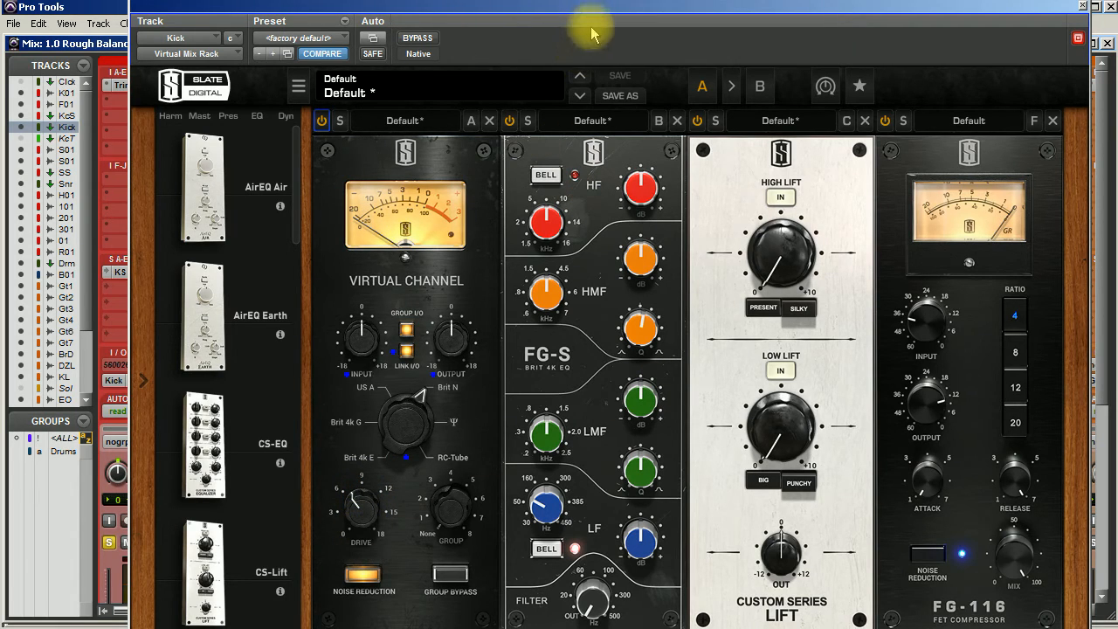
Step: On the FG-S EQ, set the low-cut filter to 26.4 Hz, lower the LMF frequency and set the LMF gain to -4.29 dB
drag(602, 10, 600, 0)
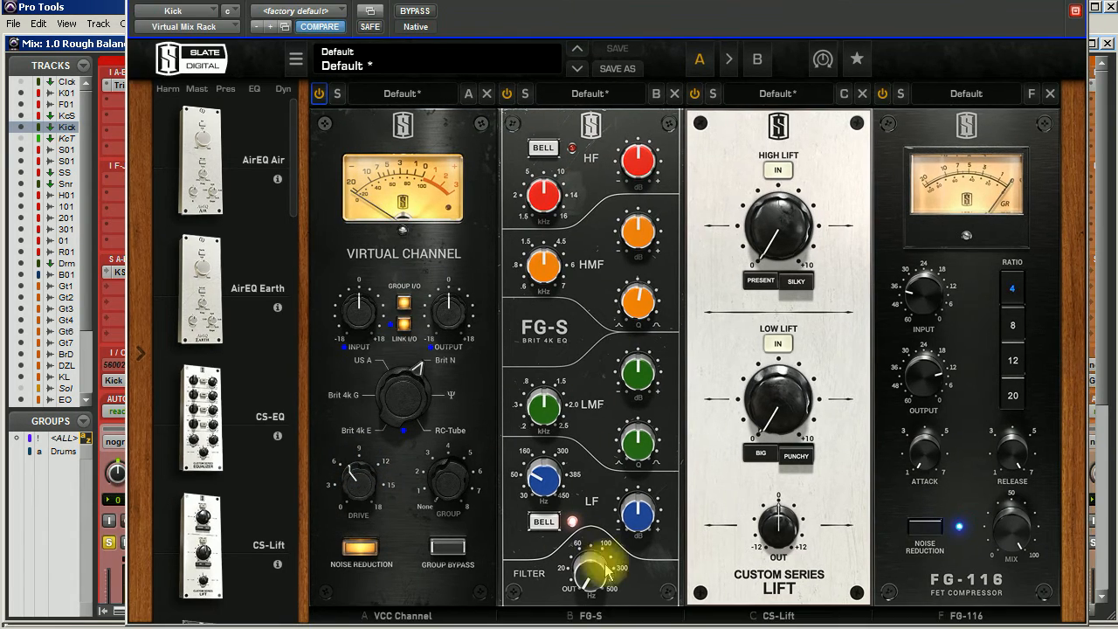
drag(598, 579, 593, 529)
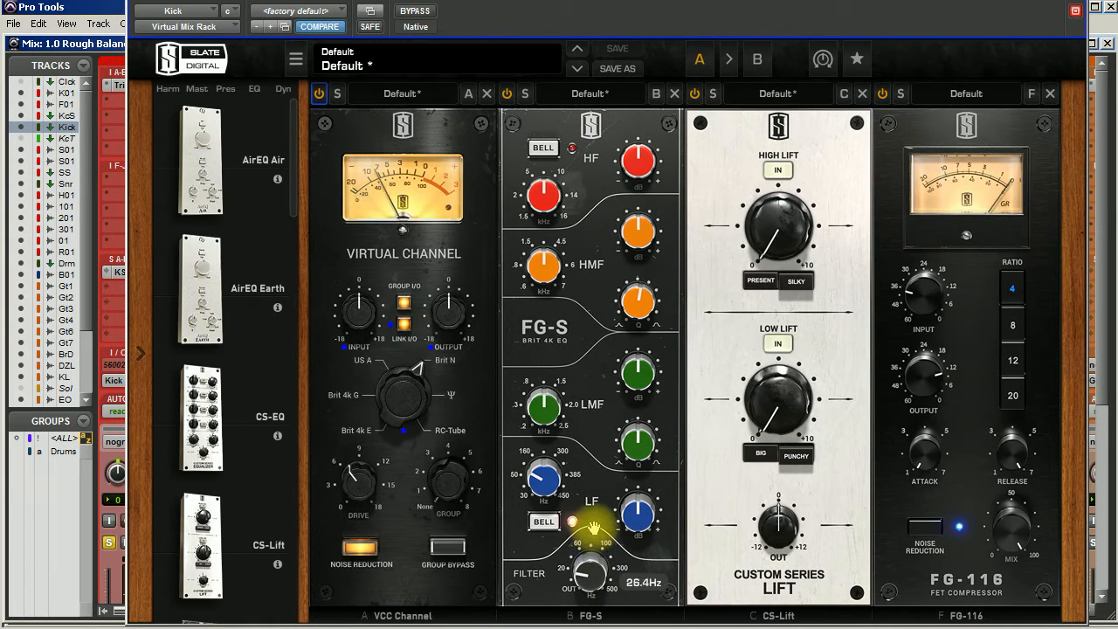
drag(635, 378, 660, 270)
drag(552, 415, 536, 440)
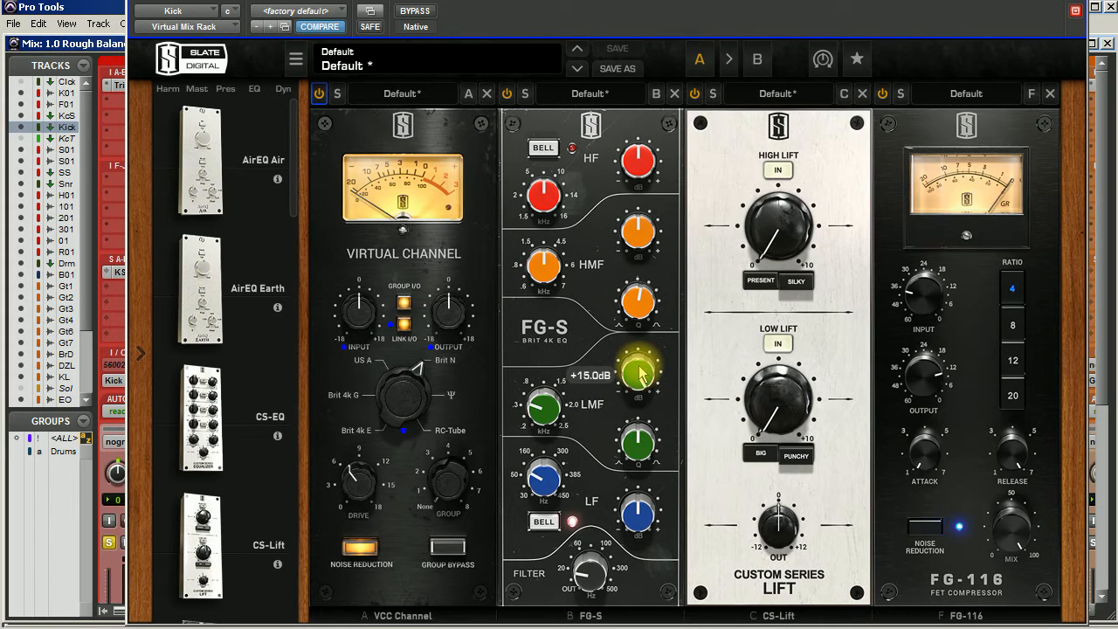
drag(640, 373, 606, 463)
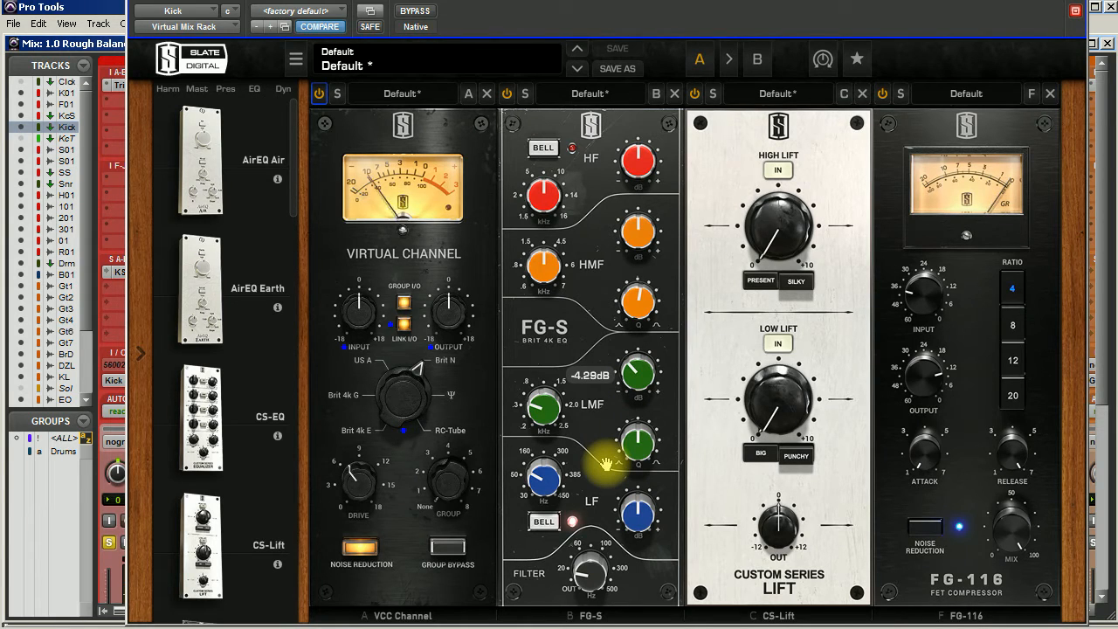
Step: Boost the FG-S EQ's HMF band by 5.91 dB at 4.60 kHz
click(635, 234)
drag(635, 234, 636, 180)
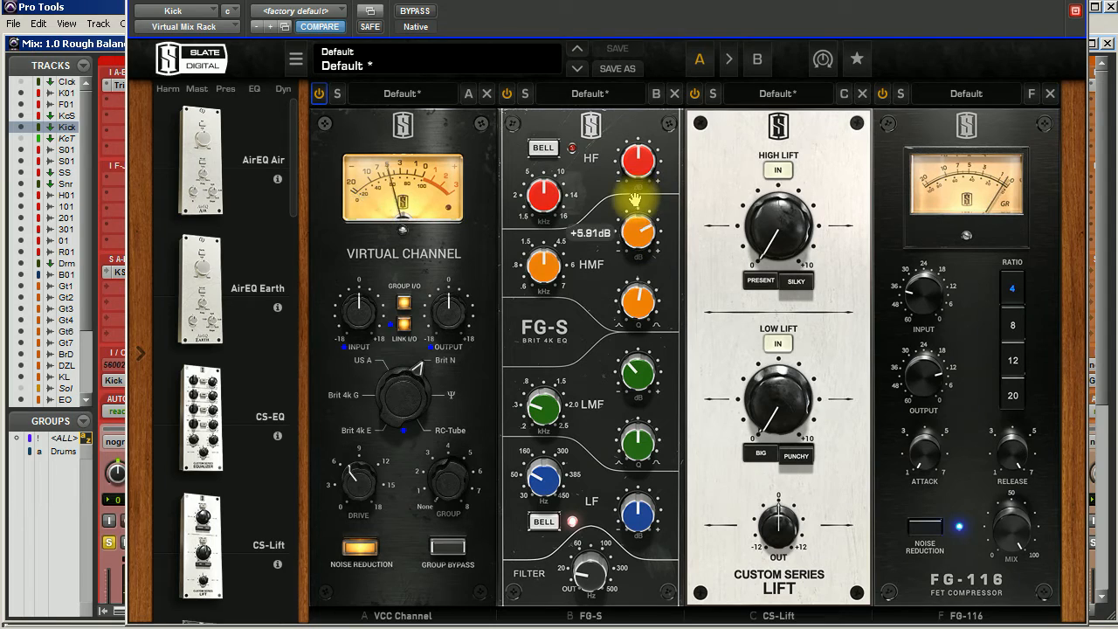
drag(545, 269, 545, 262)
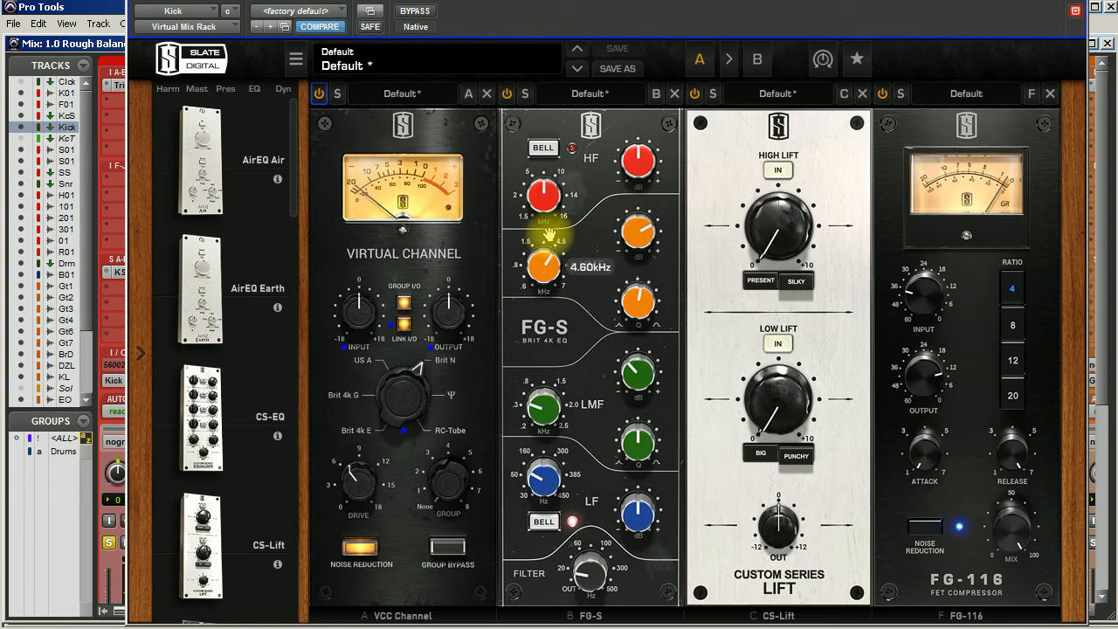
click(638, 319)
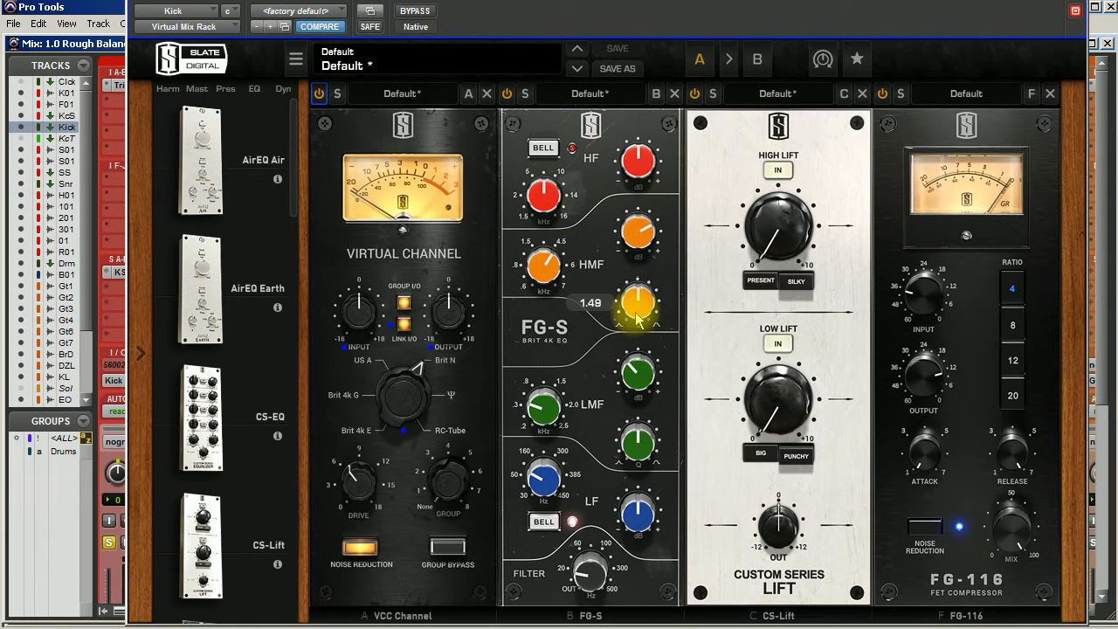
Step: On the FG-S EQ, adjust the HMF Q, slightly boost the HF band and set the LF gain to +3.81 dB
drag(638, 319, 632, 271)
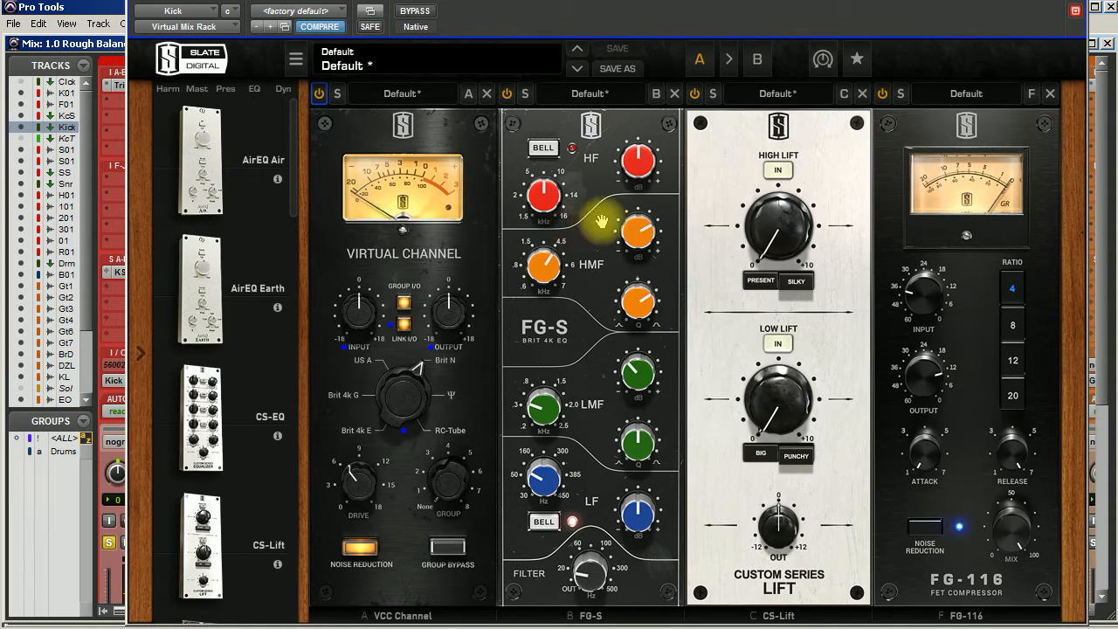
drag(640, 163, 642, 157)
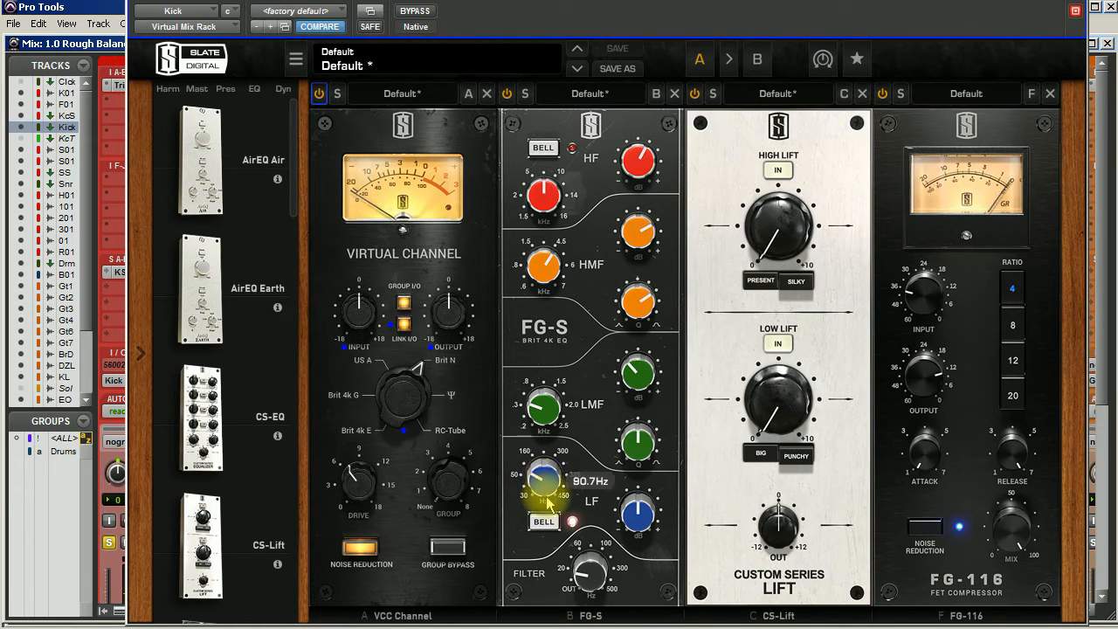
drag(640, 510, 643, 502)
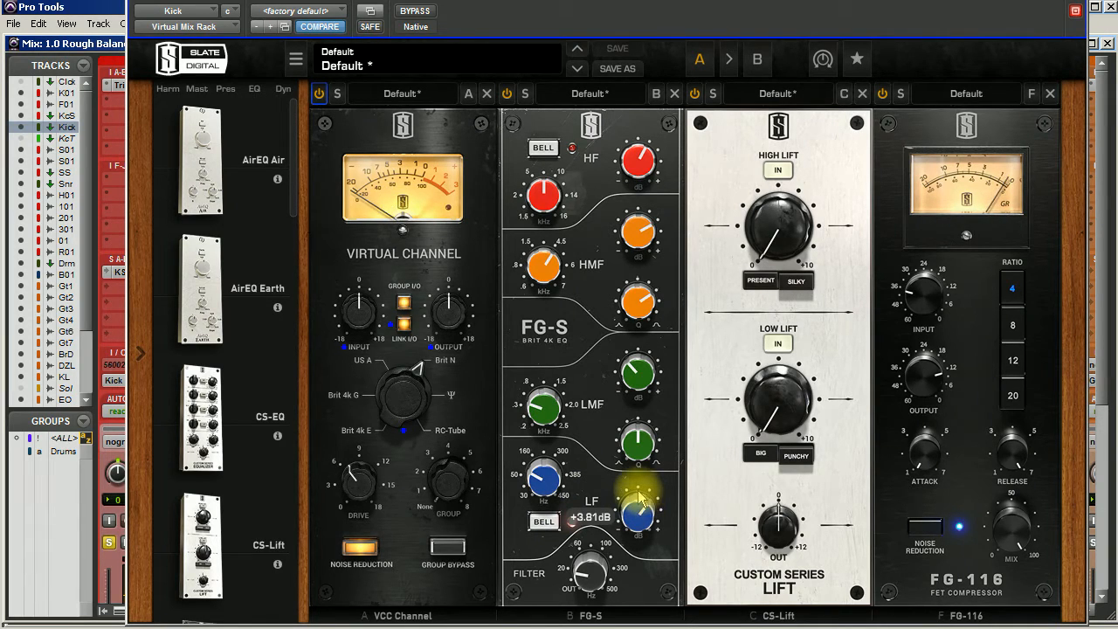
Step: Compare the kick sound with the Virtual Mix Rack bypassed and active
click(419, 12)
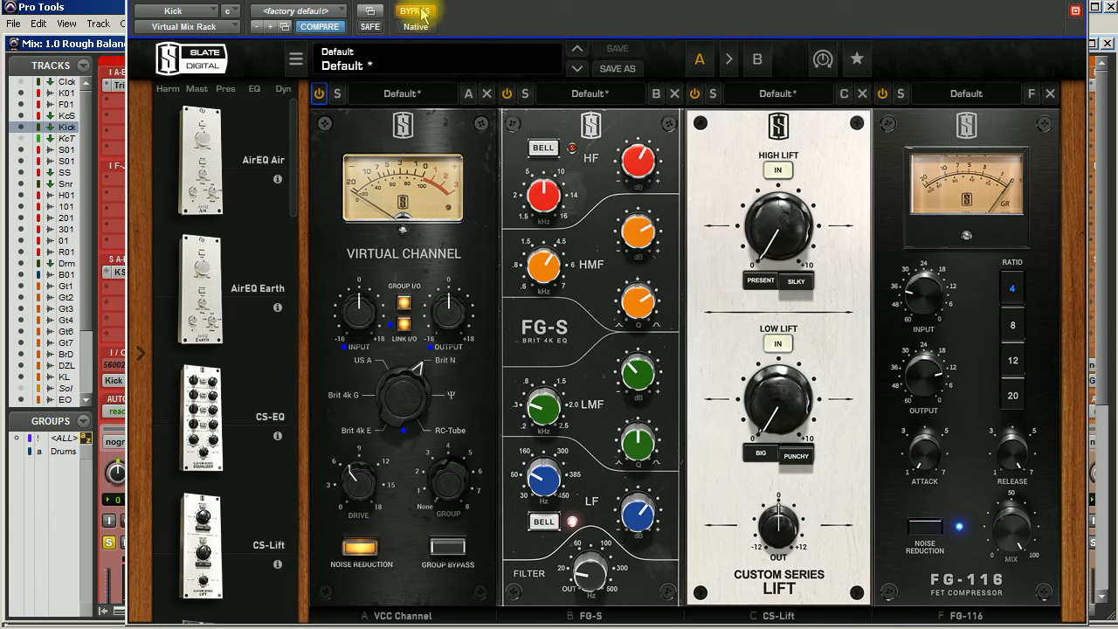
click(420, 13)
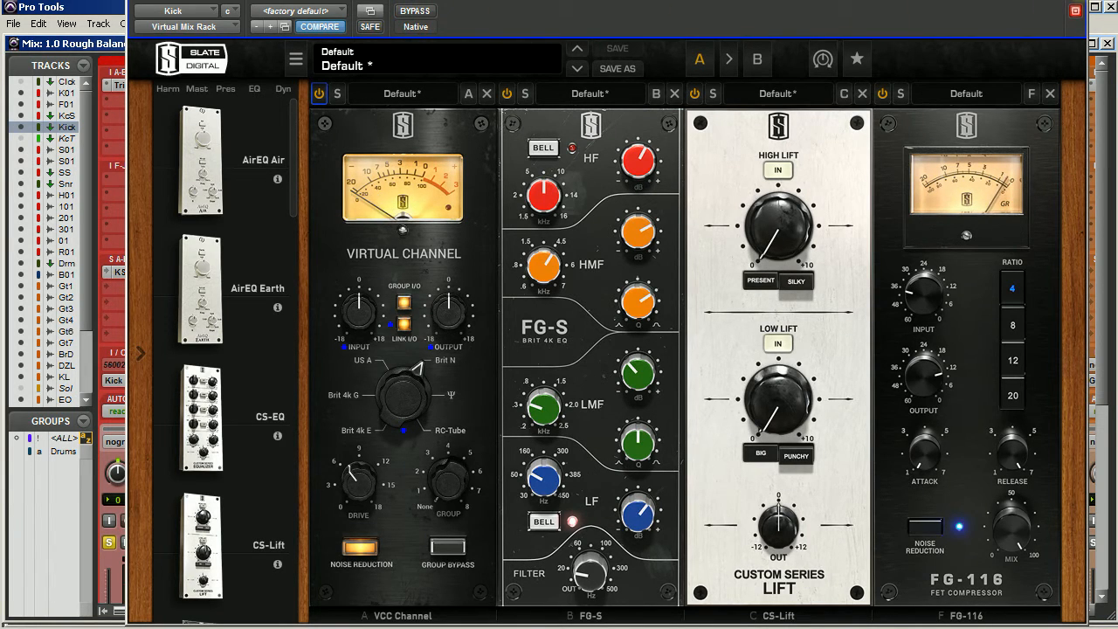
click(1074, 11)
click(251, 118)
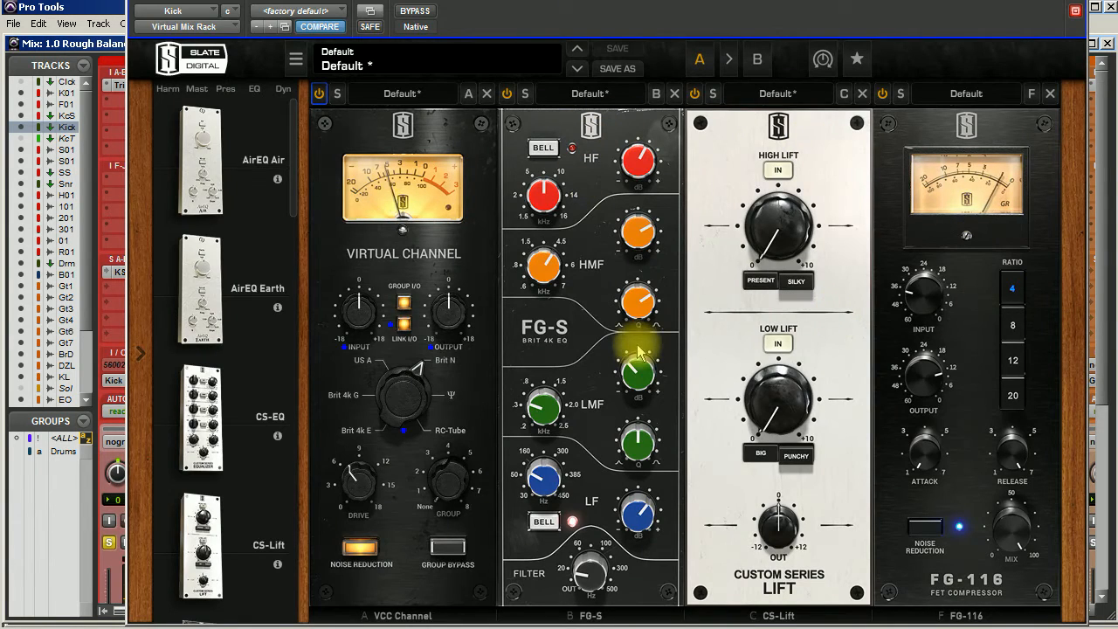
click(415, 12)
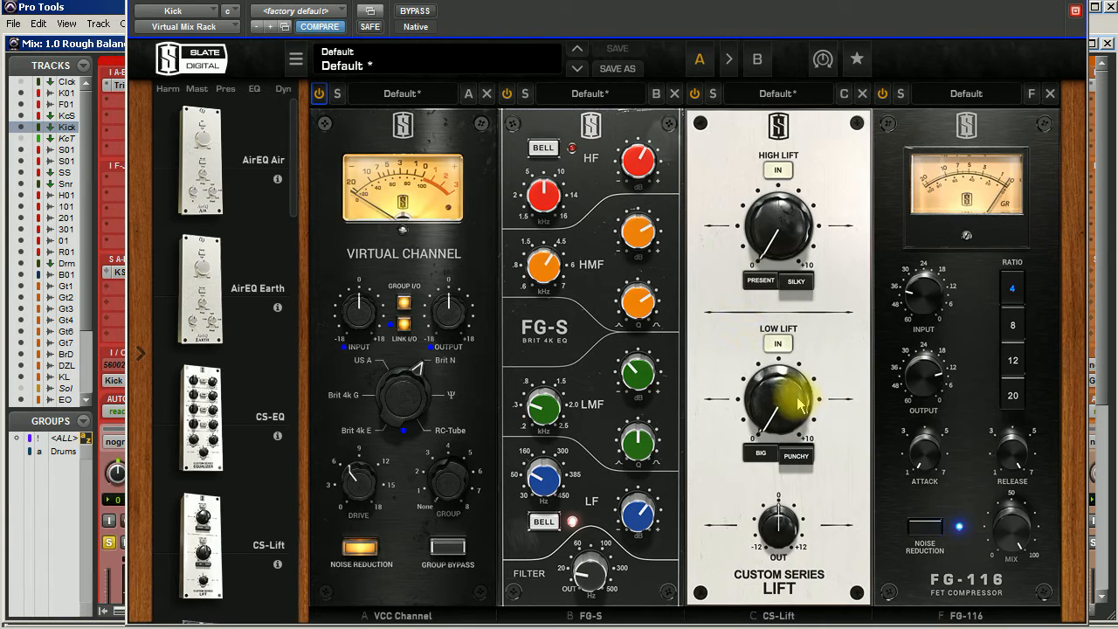
Step: On the CS-Lift, raise Low Lift to about 1.5 and High Lift to about 3
click(773, 237)
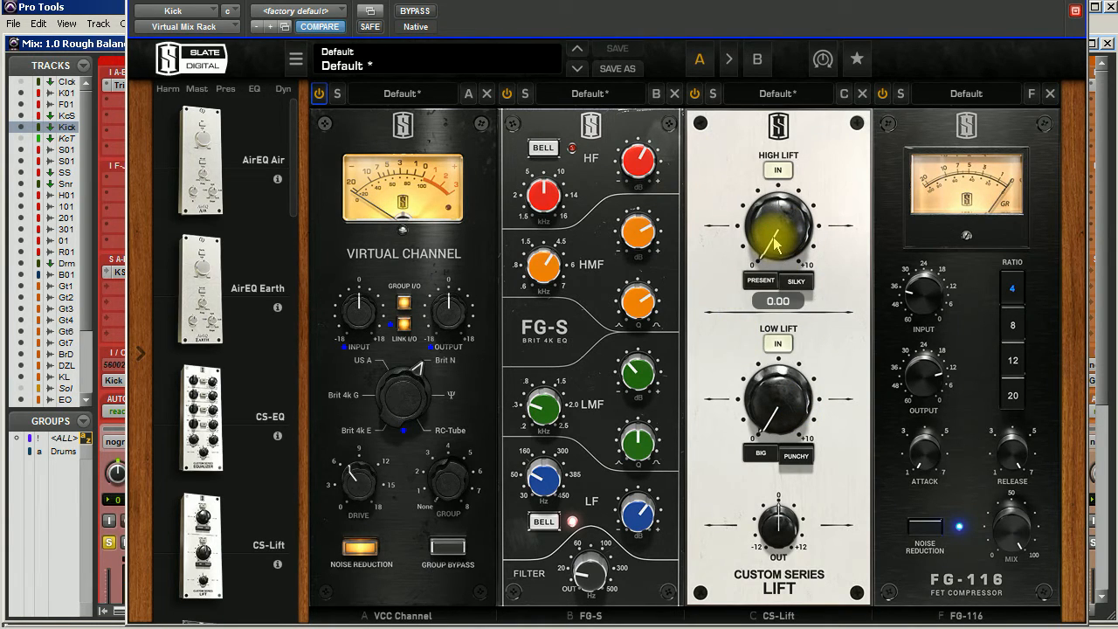
mouse_move(781, 418)
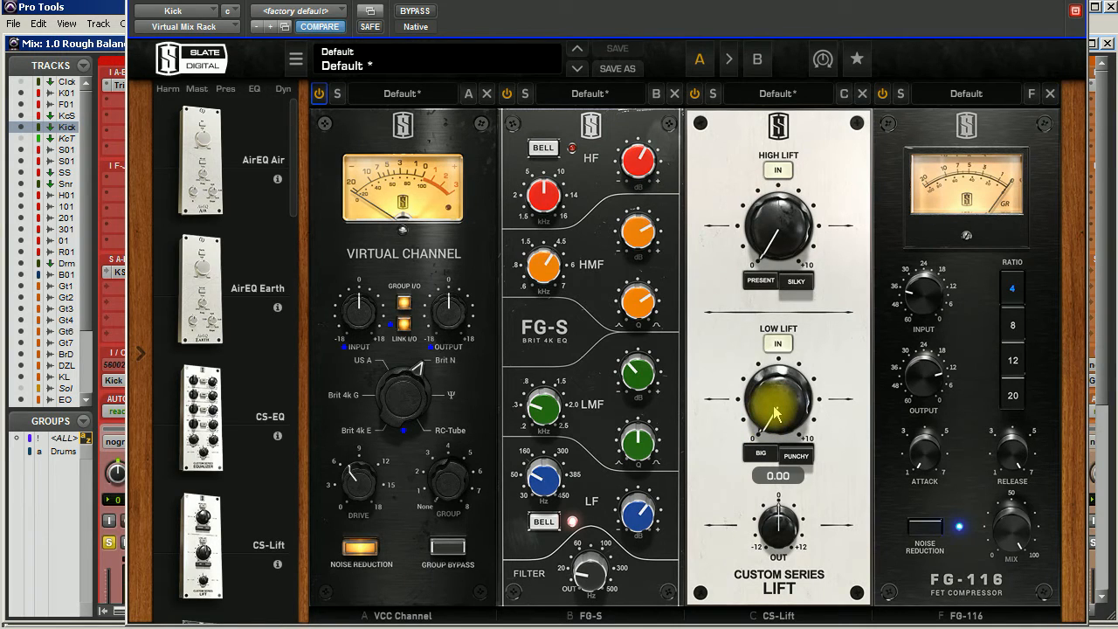
drag(774, 418, 776, 359)
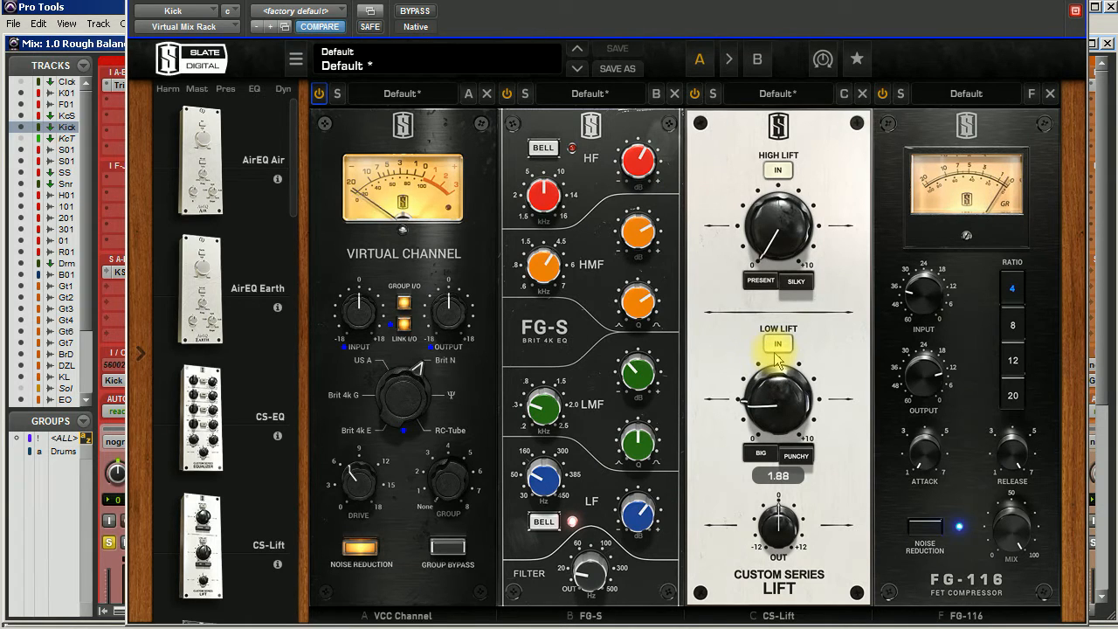
drag(776, 353, 776, 365)
drag(749, 237, 761, 158)
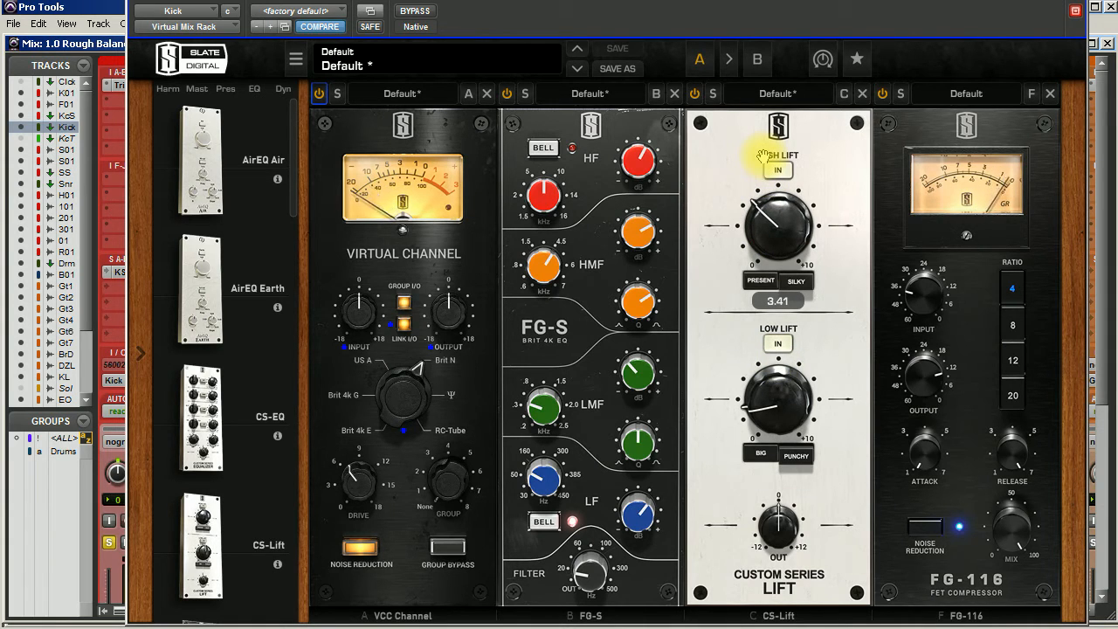
drag(762, 157, 766, 171)
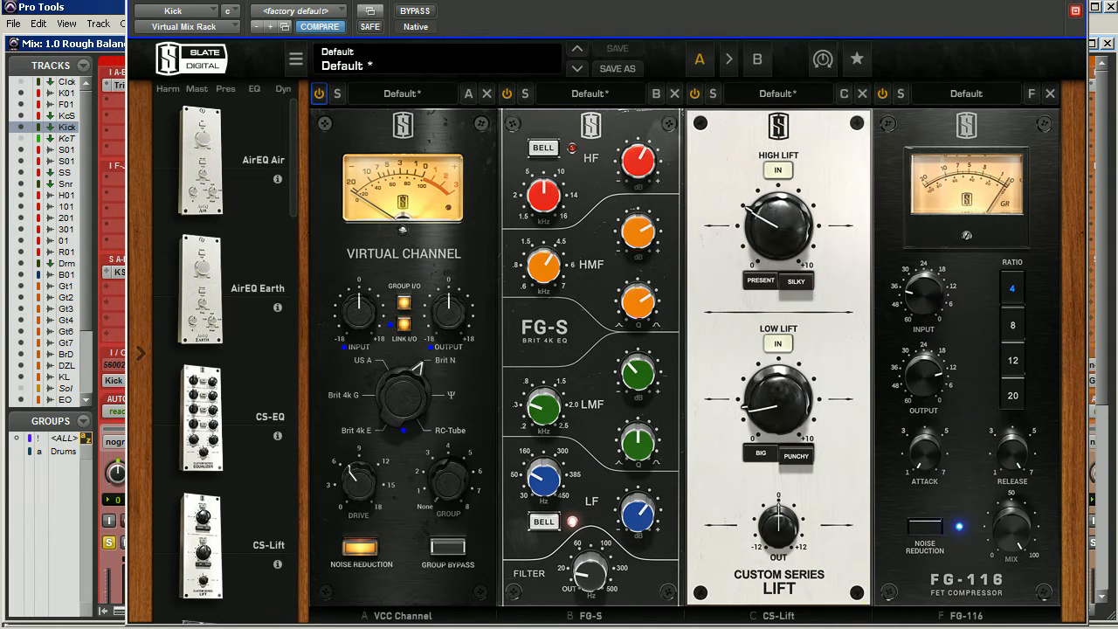
Step: Raise the FG-116 compressor's input and set its attack to 4.18
drag(928, 298, 928, 299)
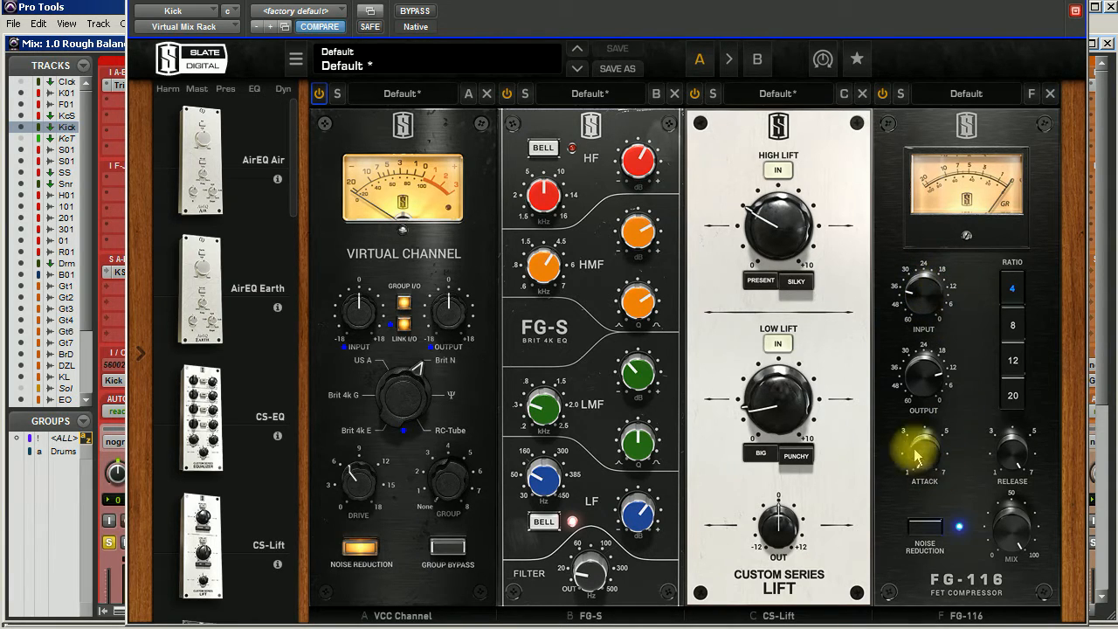
mouse_move(919, 301)
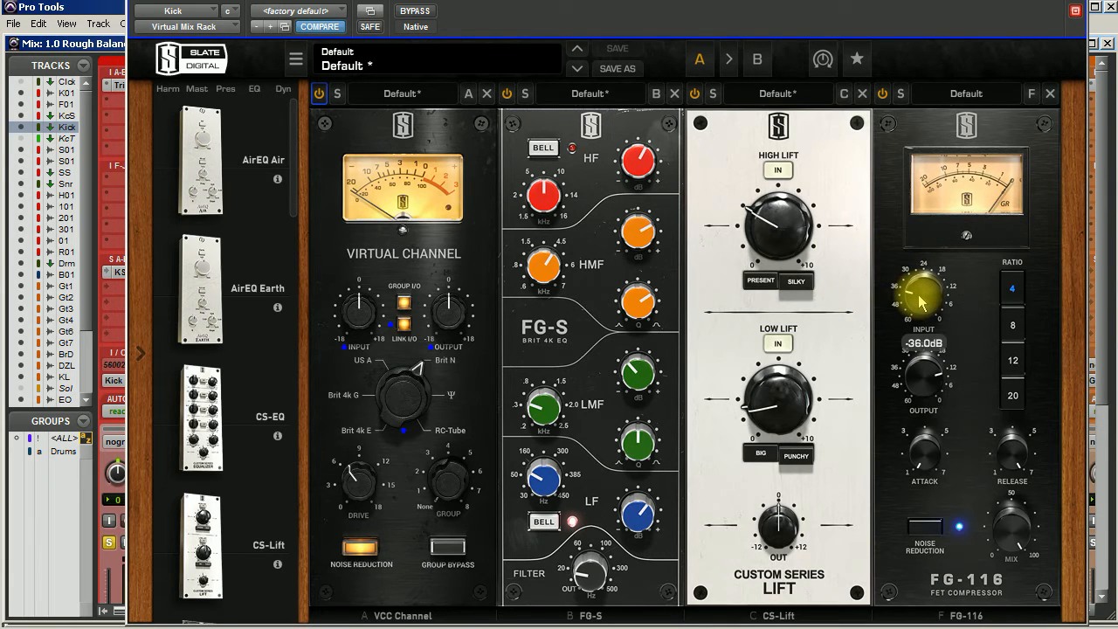
drag(921, 301, 928, 250)
drag(942, 452, 934, 366)
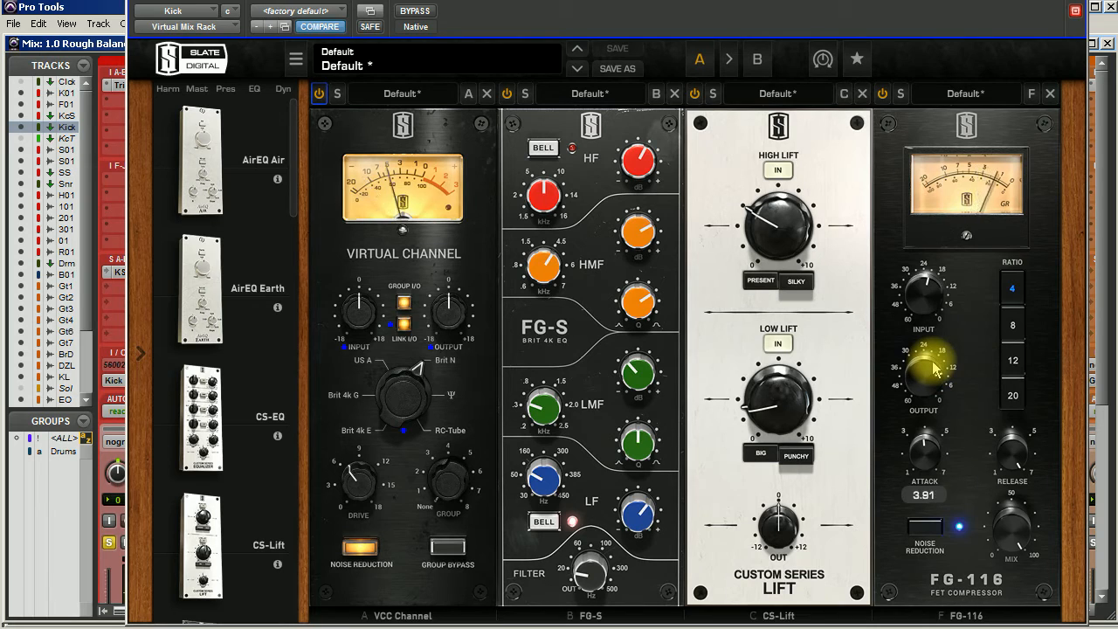
drag(934, 371, 937, 362)
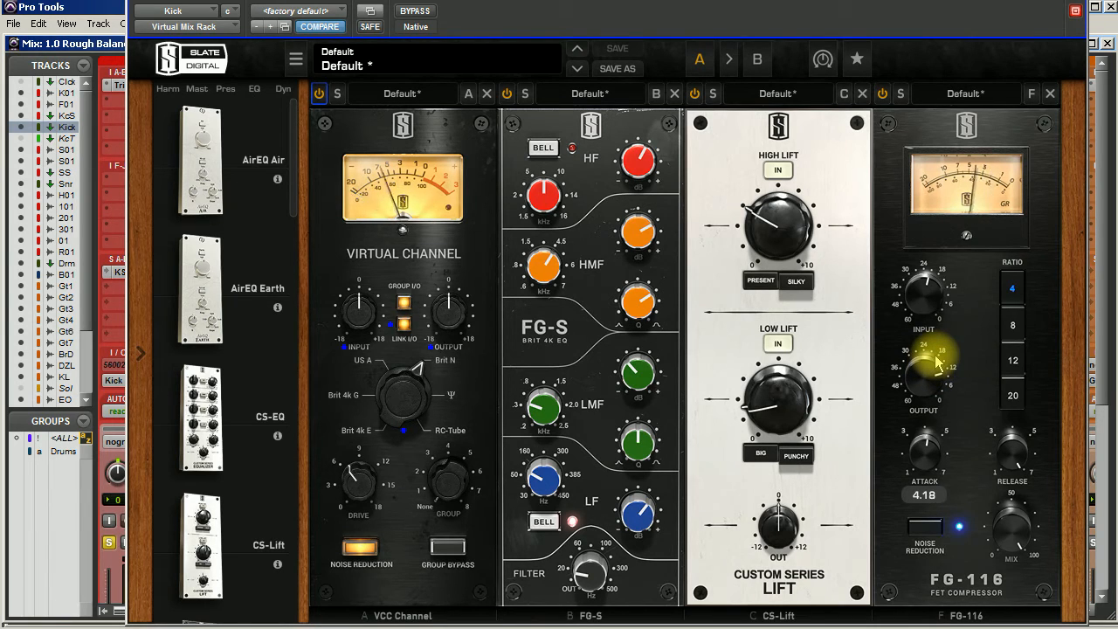
Step: Set the FG-116 output to -18.5 dB, matching the compressed level against the bypassed signal
drag(931, 362, 917, 431)
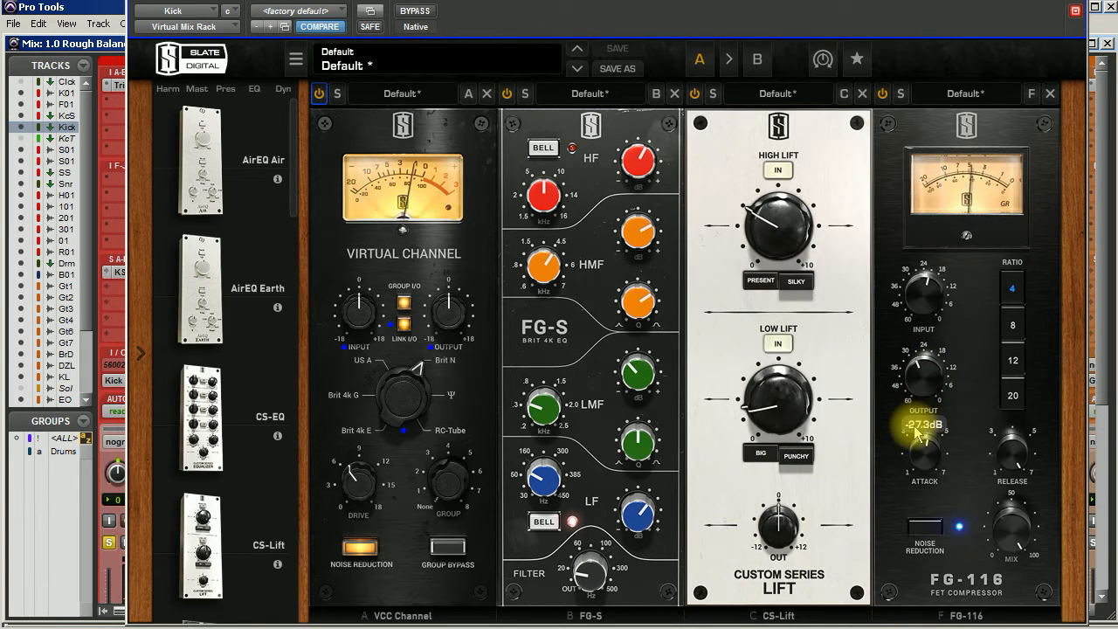
click(416, 13)
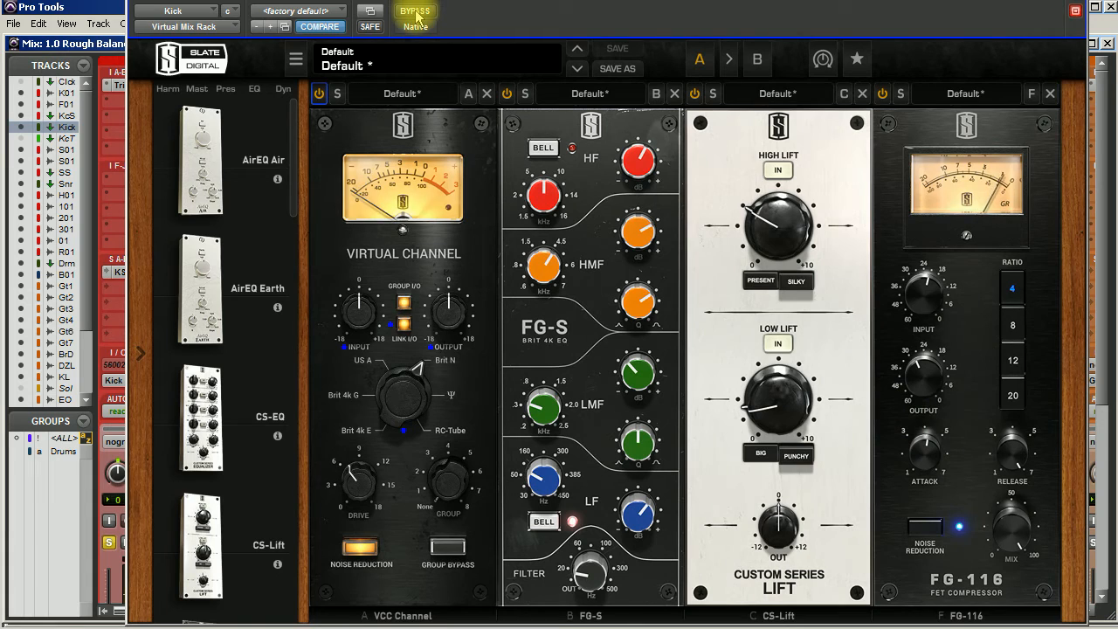
click(417, 13)
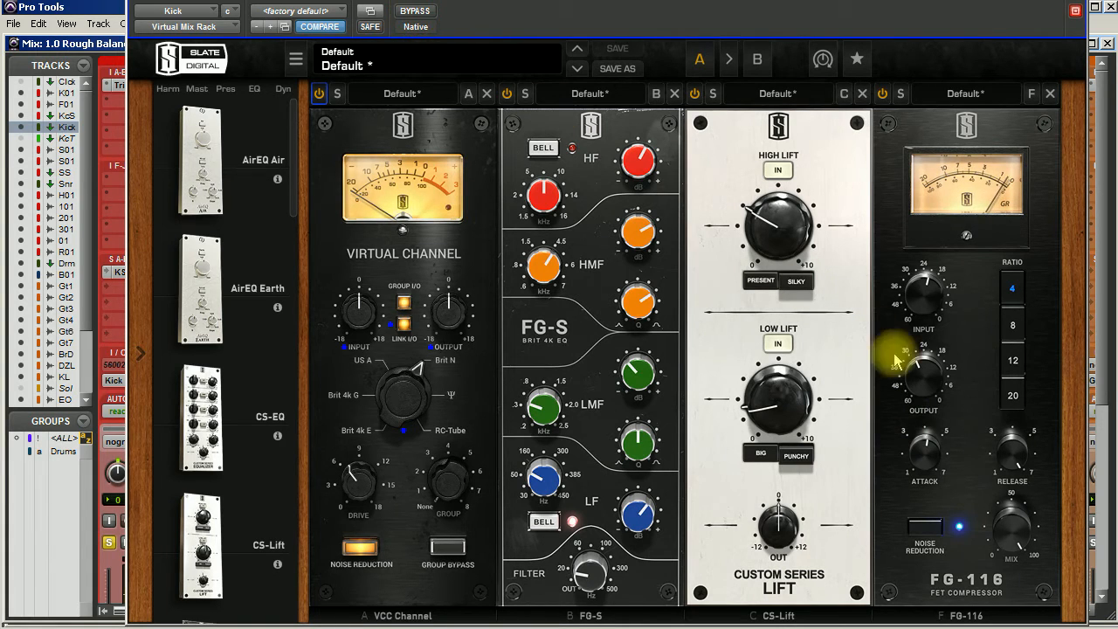
drag(922, 375, 927, 370)
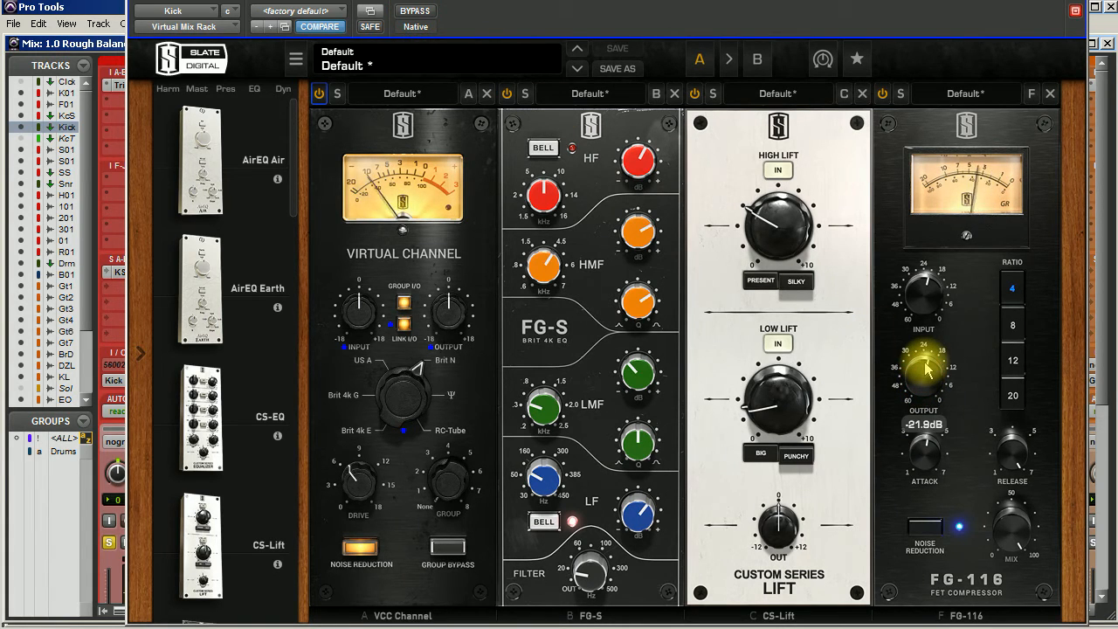
click(417, 13)
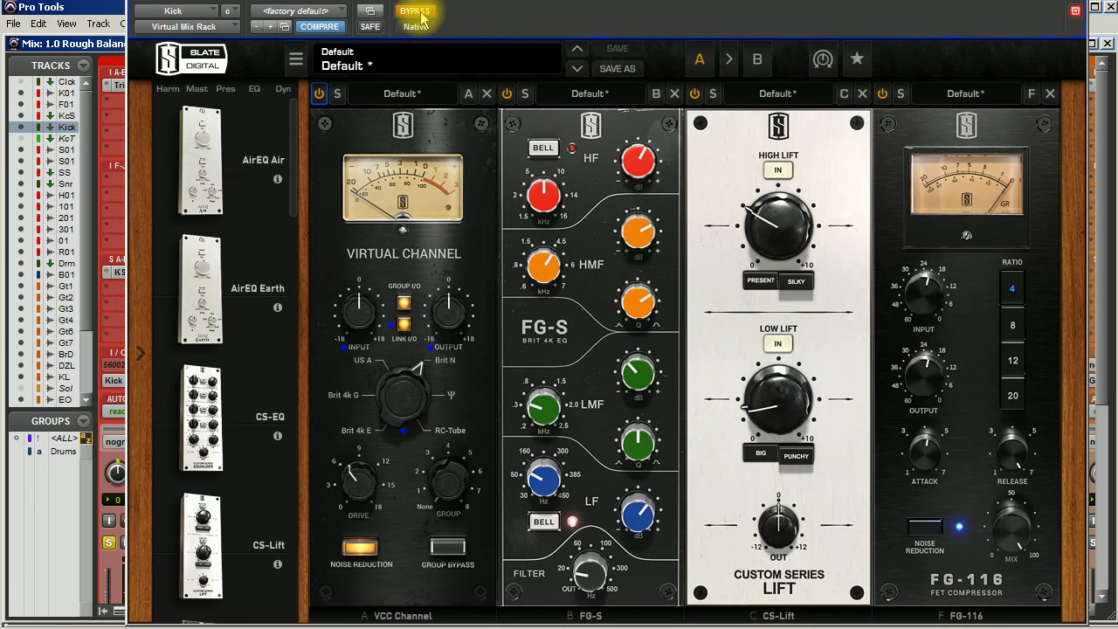
click(417, 13)
drag(928, 384, 934, 382)
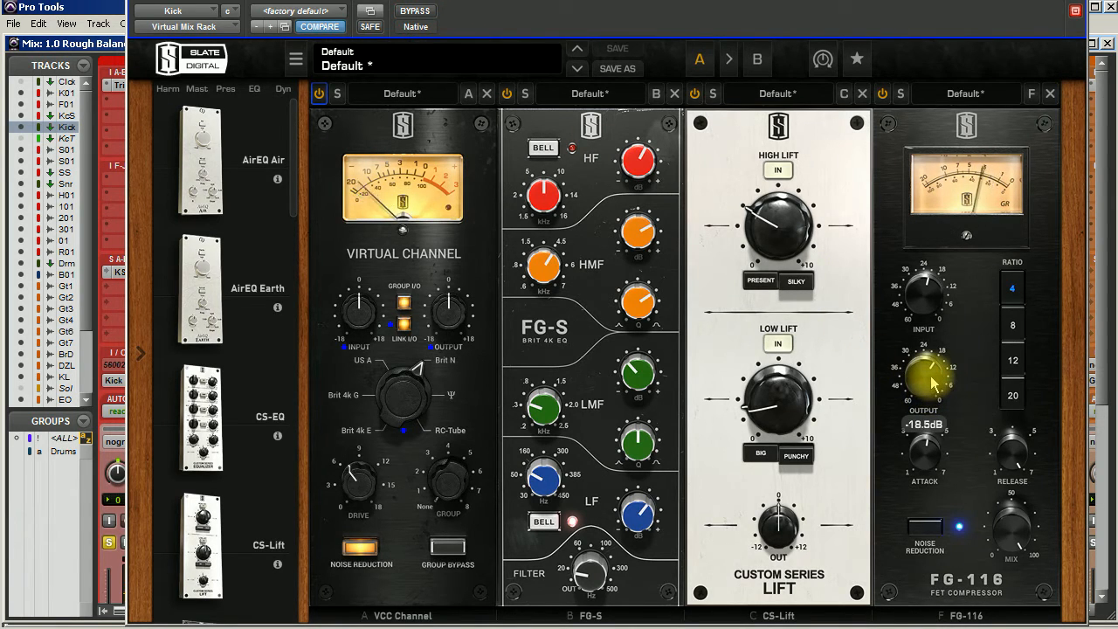
drag(1009, 456, 1008, 437)
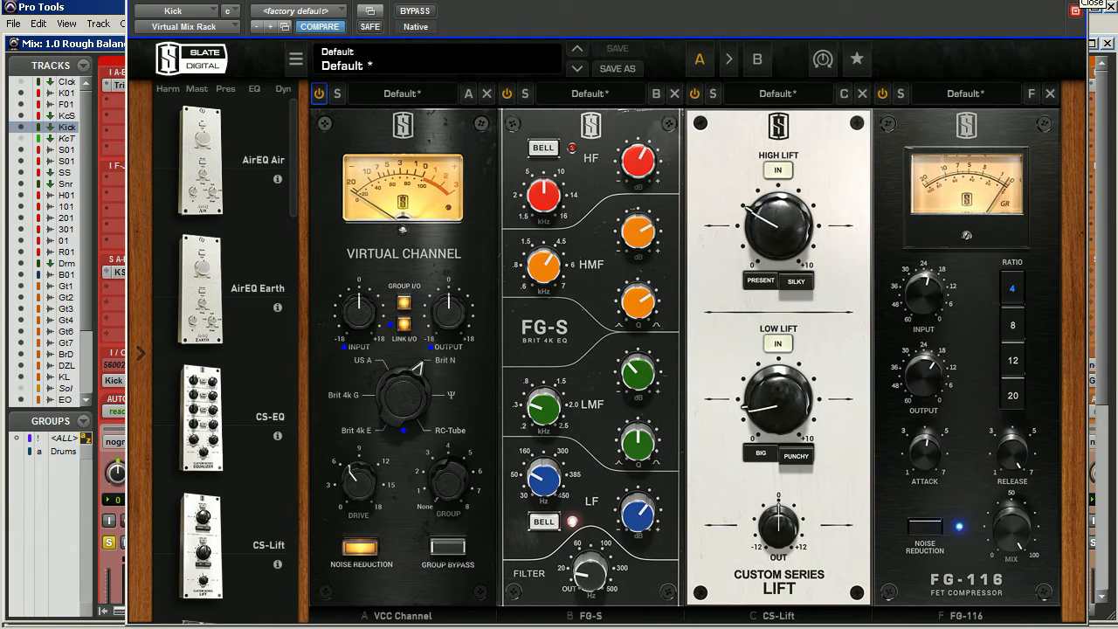
Step: On the Kick track's Expander/Gate, set the attack to 13.3 us and the release to 253.4 ms
click(1080, 1)
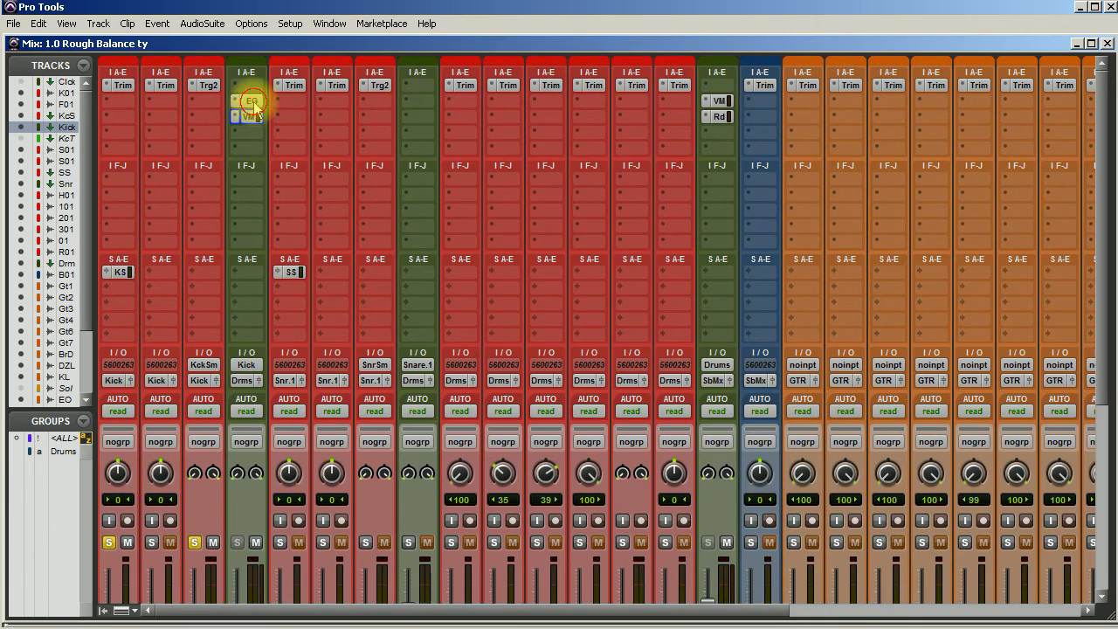
click(250, 117)
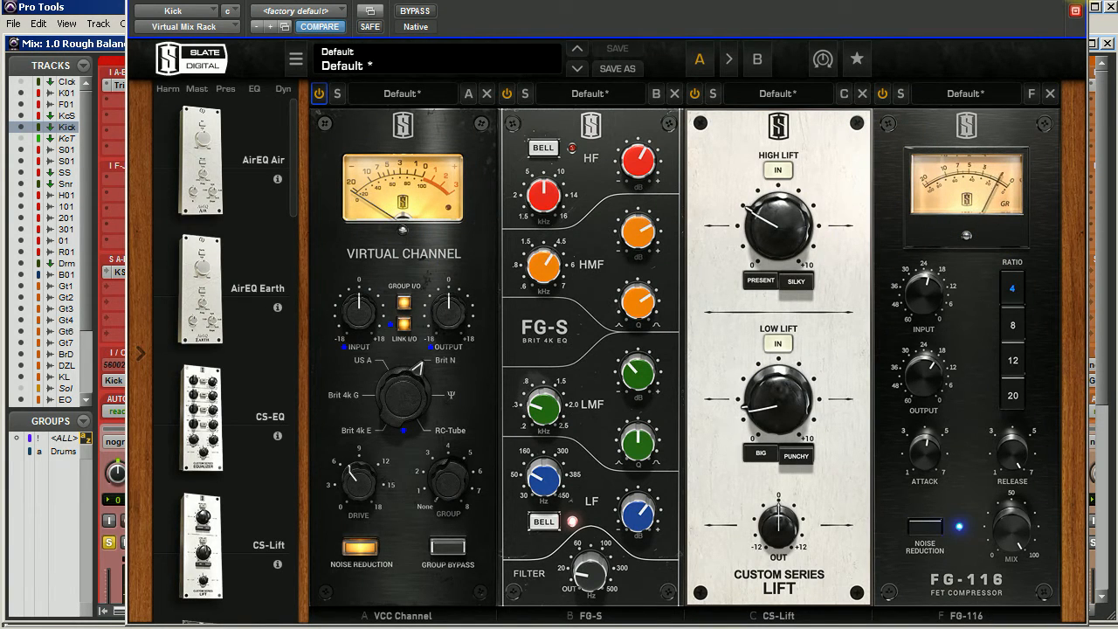
click(1080, 1)
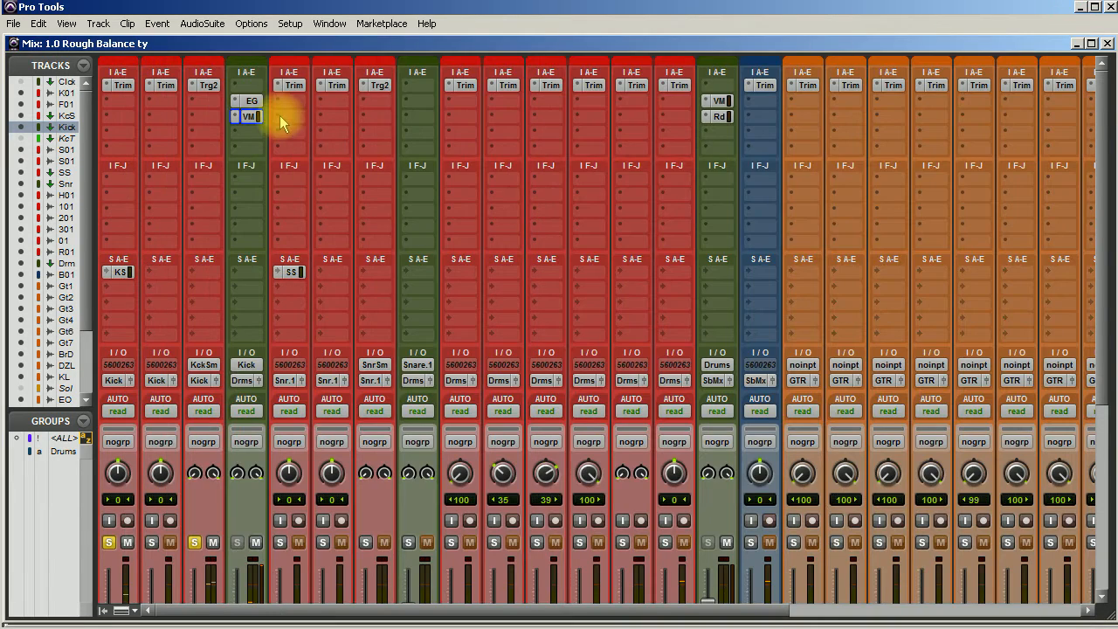
click(249, 99)
drag(442, 276, 445, 260)
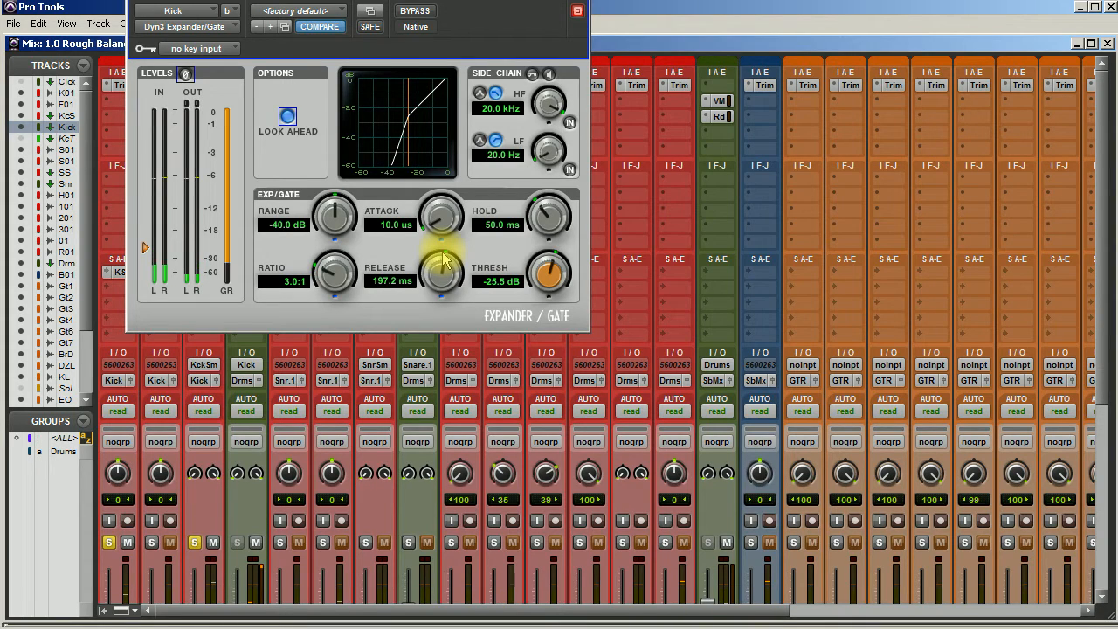
drag(446, 260, 436, 220)
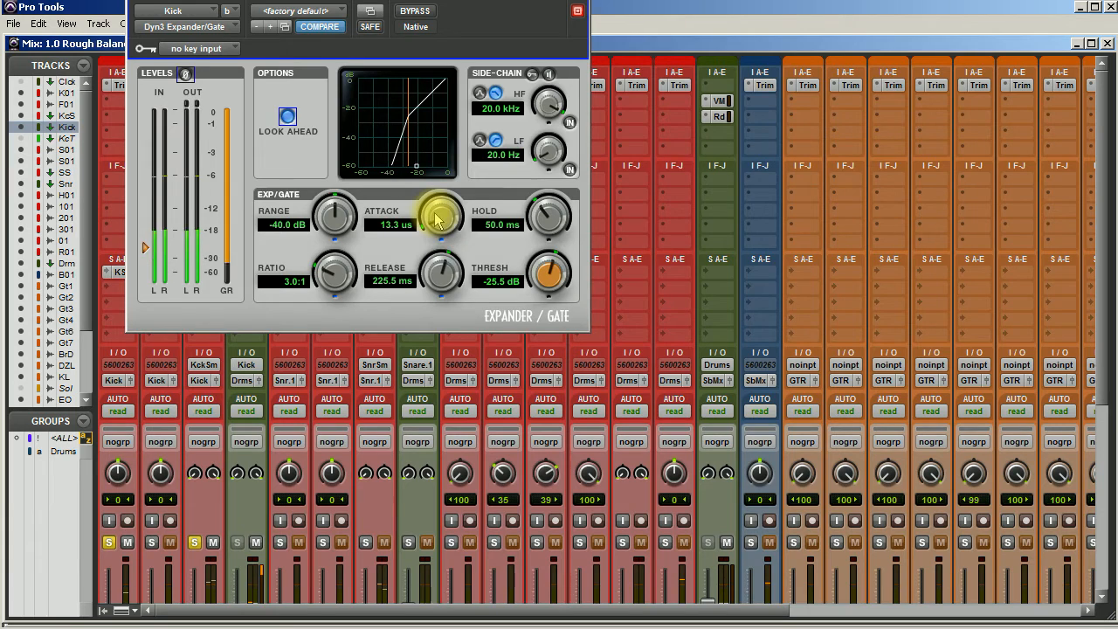
drag(440, 267, 445, 276)
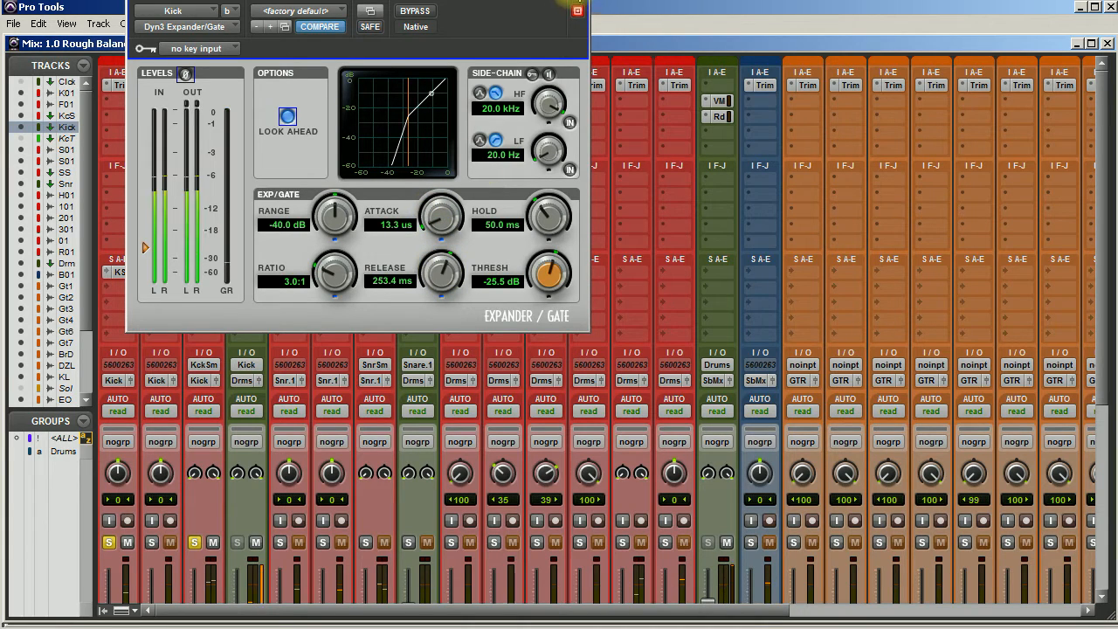
click(578, 11)
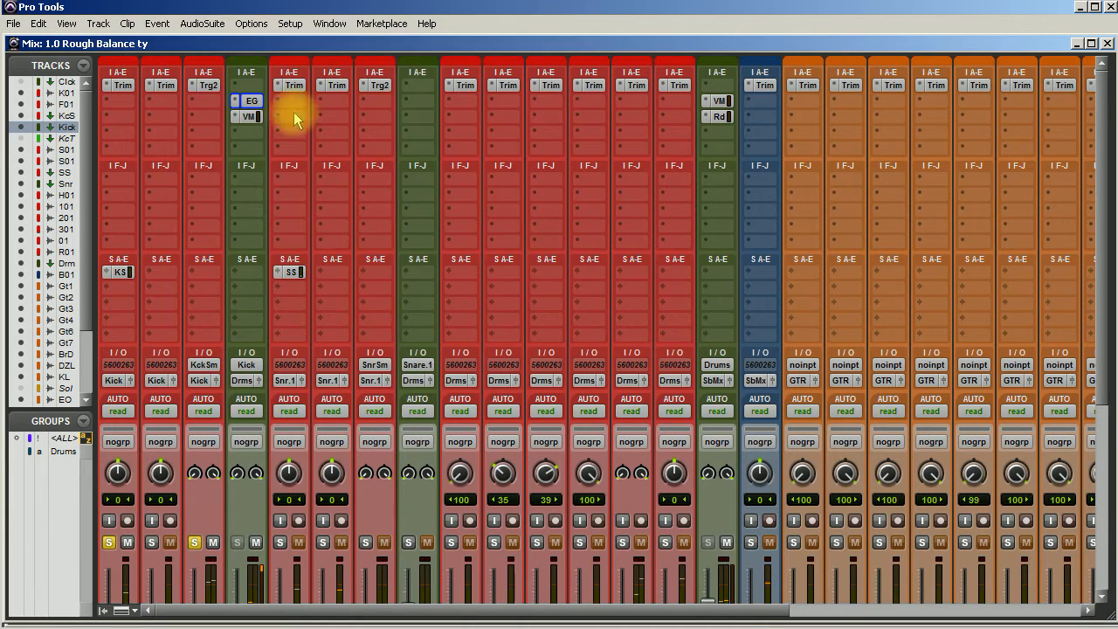
Step: Reactivate both Kick bus inserts and take the Kc_01 and KckS tracks out of solo
ctrl+click(248, 103)
ctrl+click(249, 118)
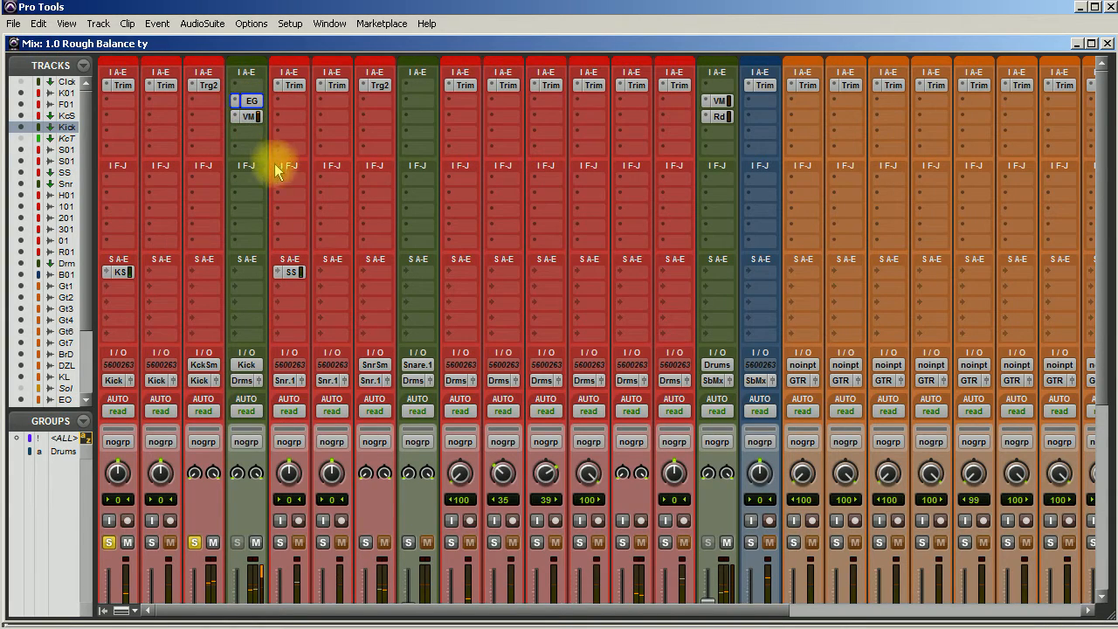
click(109, 542)
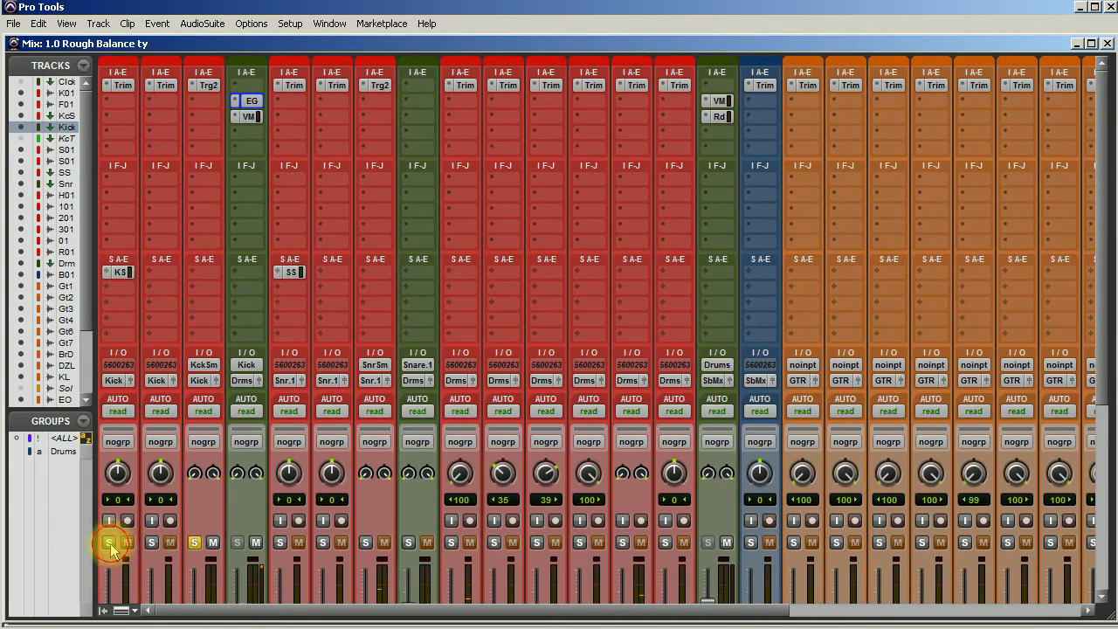
click(194, 543)
Step: Lower the Kick bus fader to -7.3 dB against the full mix
scroll(297, 476, down, 1)
scroll(297, 476, down, 6)
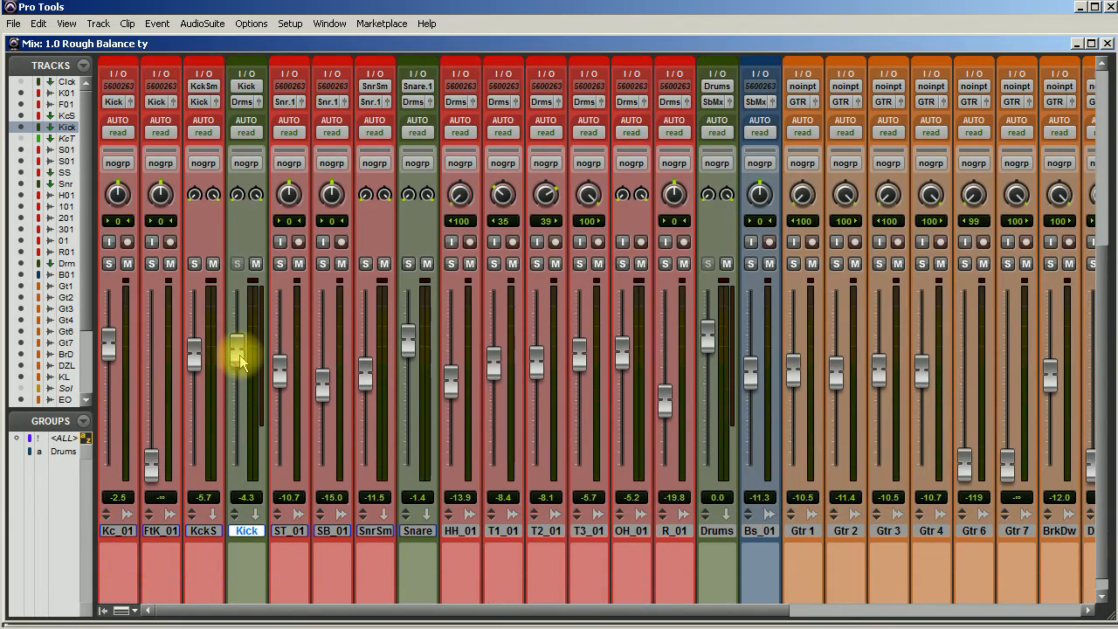
drag(241, 363, 241, 368)
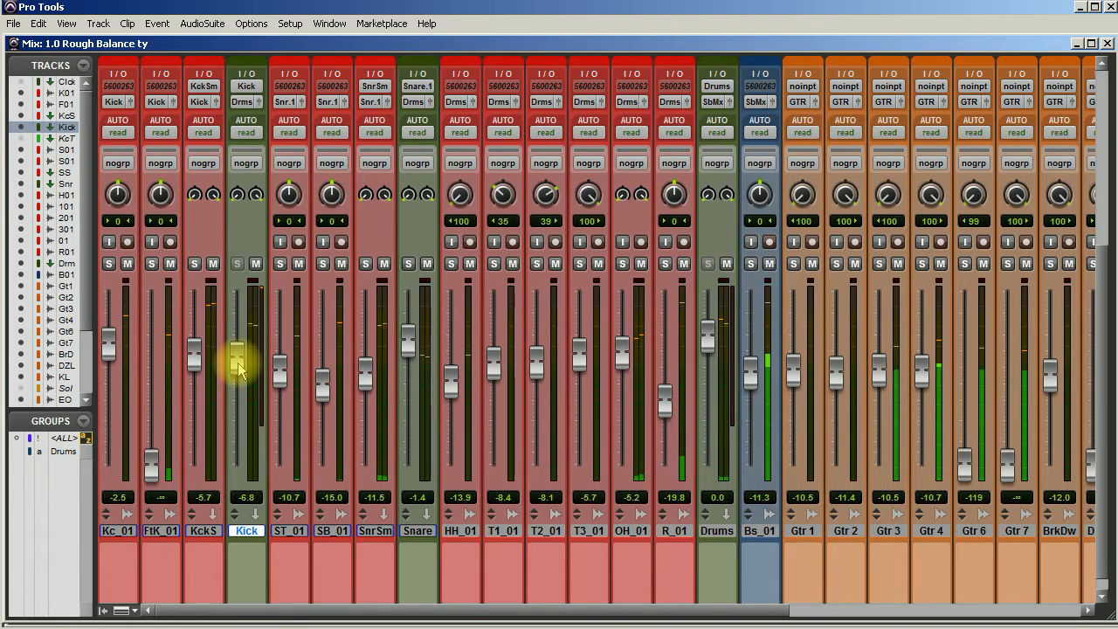
drag(239, 369, 240, 375)
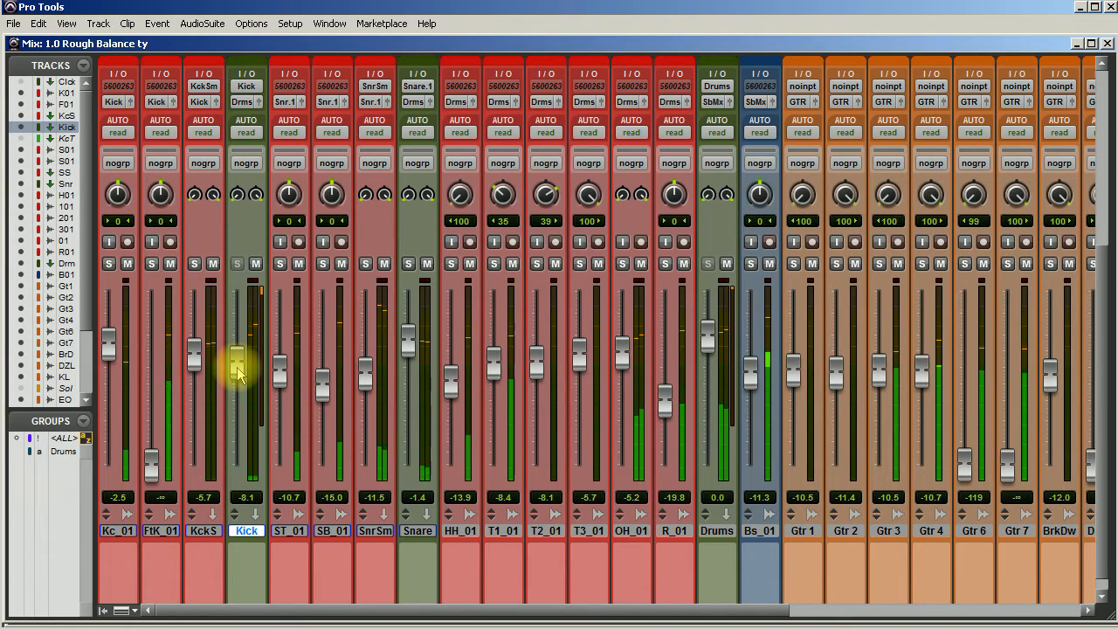
drag(240, 373, 241, 370)
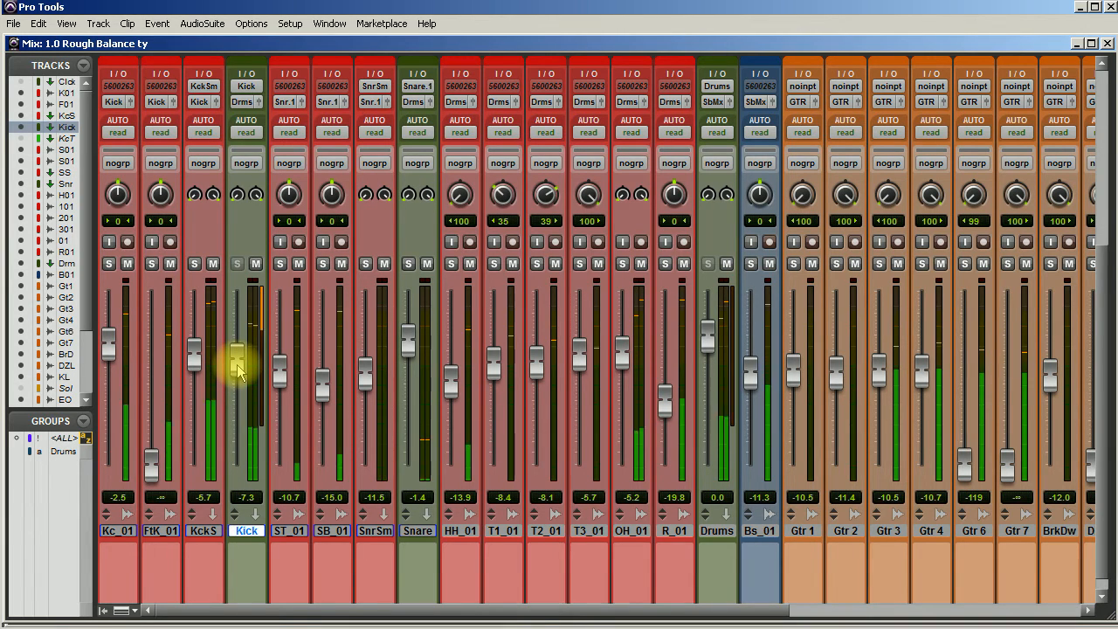
Step: Compare the full mix with the Kick bus inserts bypassed and active, and reopen the Virtual Mix Rack
scroll(240, 355, up, 3)
scroll(240, 355, up, 7)
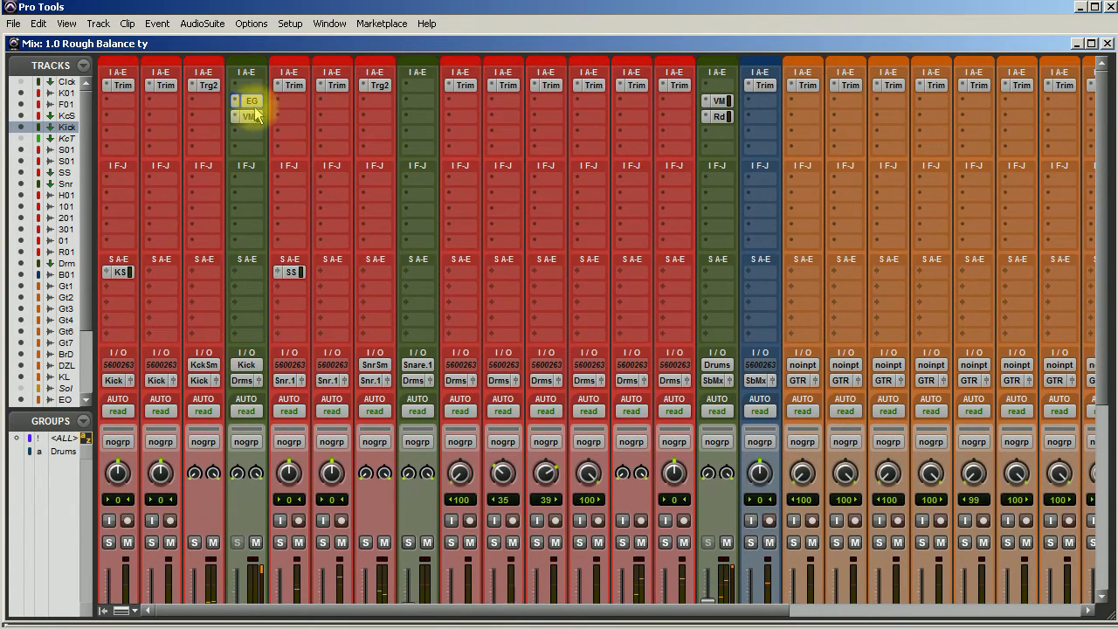
ctrl+click(251, 119)
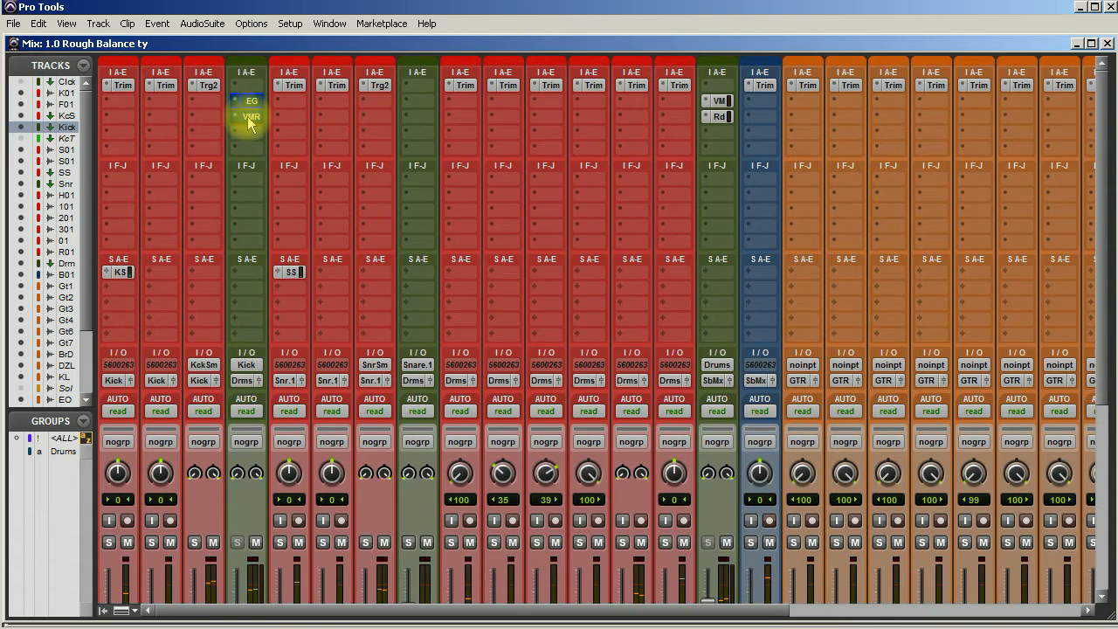
ctrl+click(249, 117)
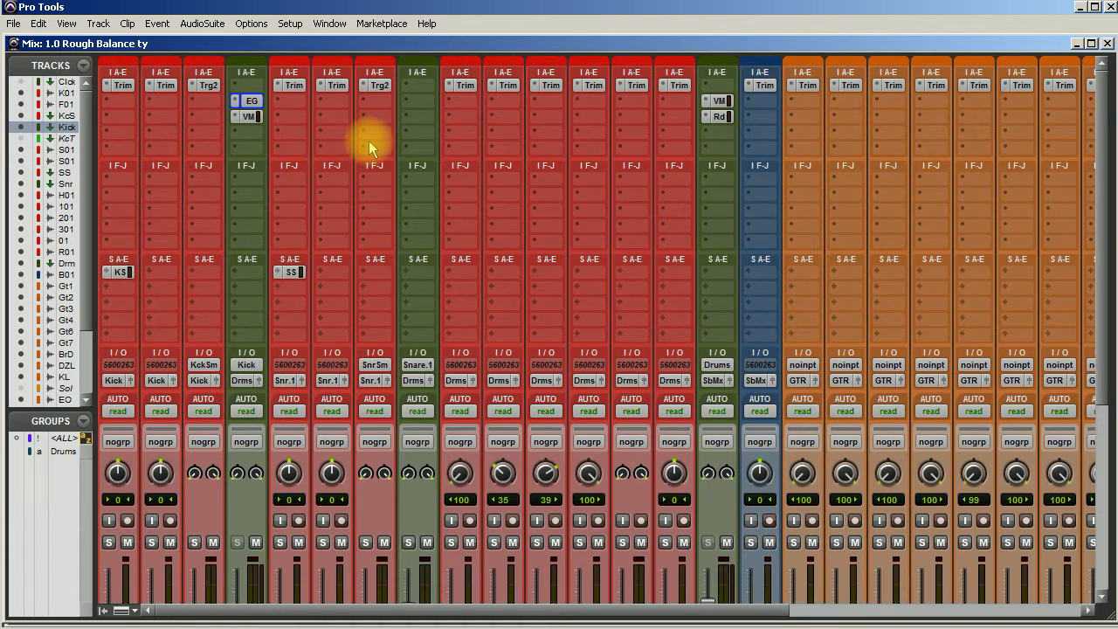
click(251, 108)
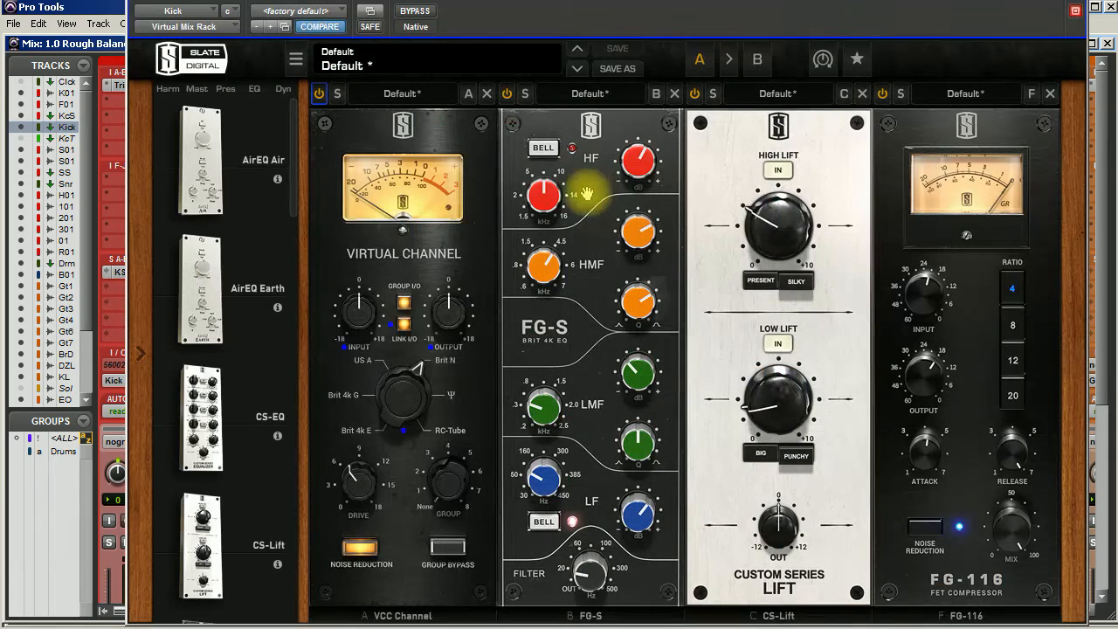